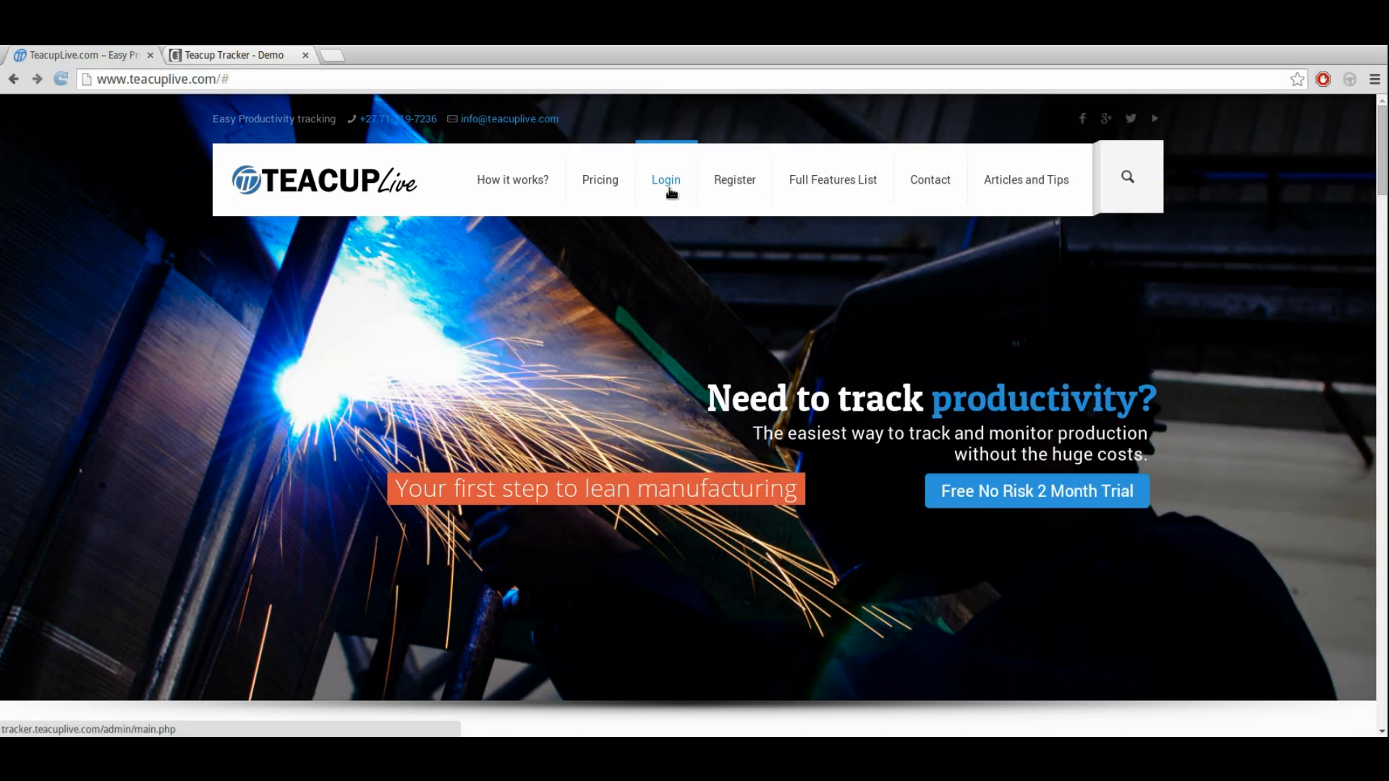
Step: Open the login page, sign in with the prefilled email address and password, and let the browser save the password
click(670, 187)
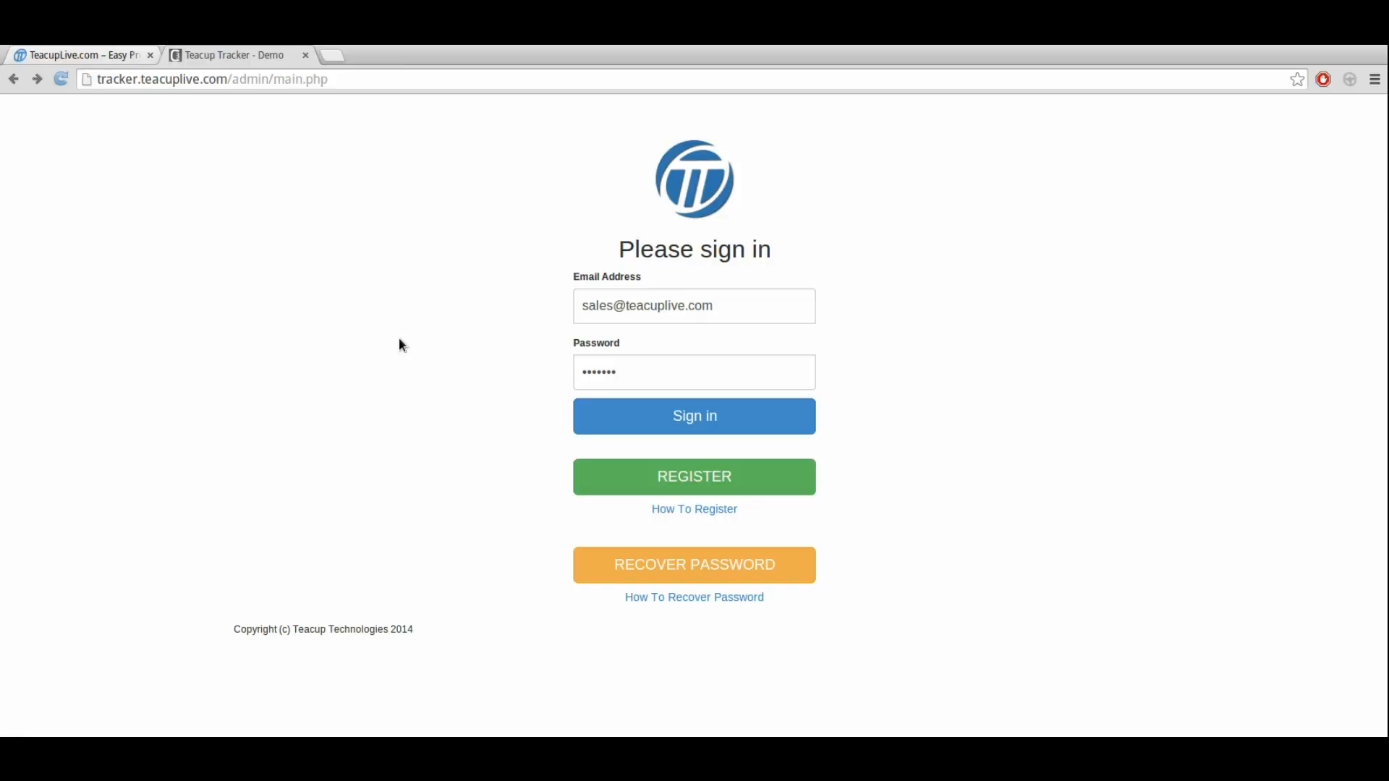
drag(581, 304, 759, 306)
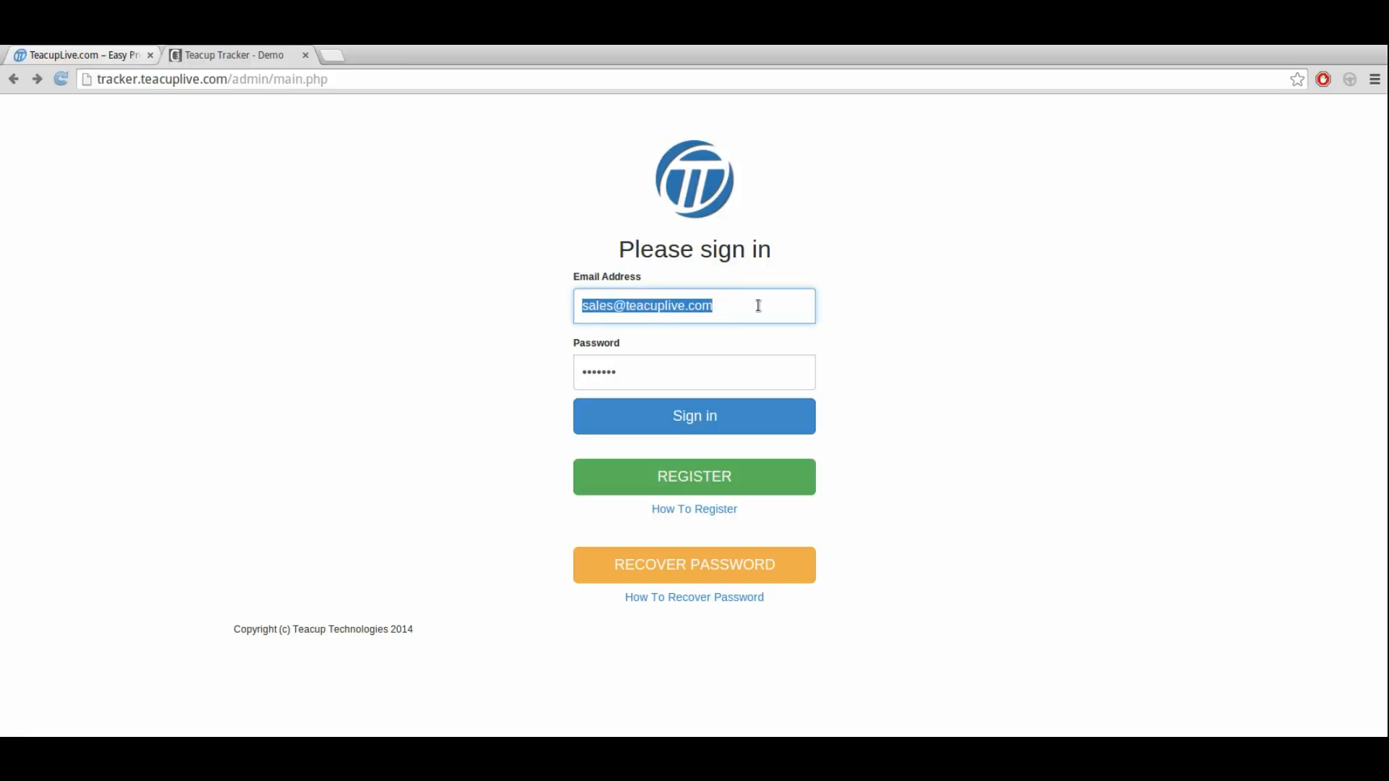
click(484, 362)
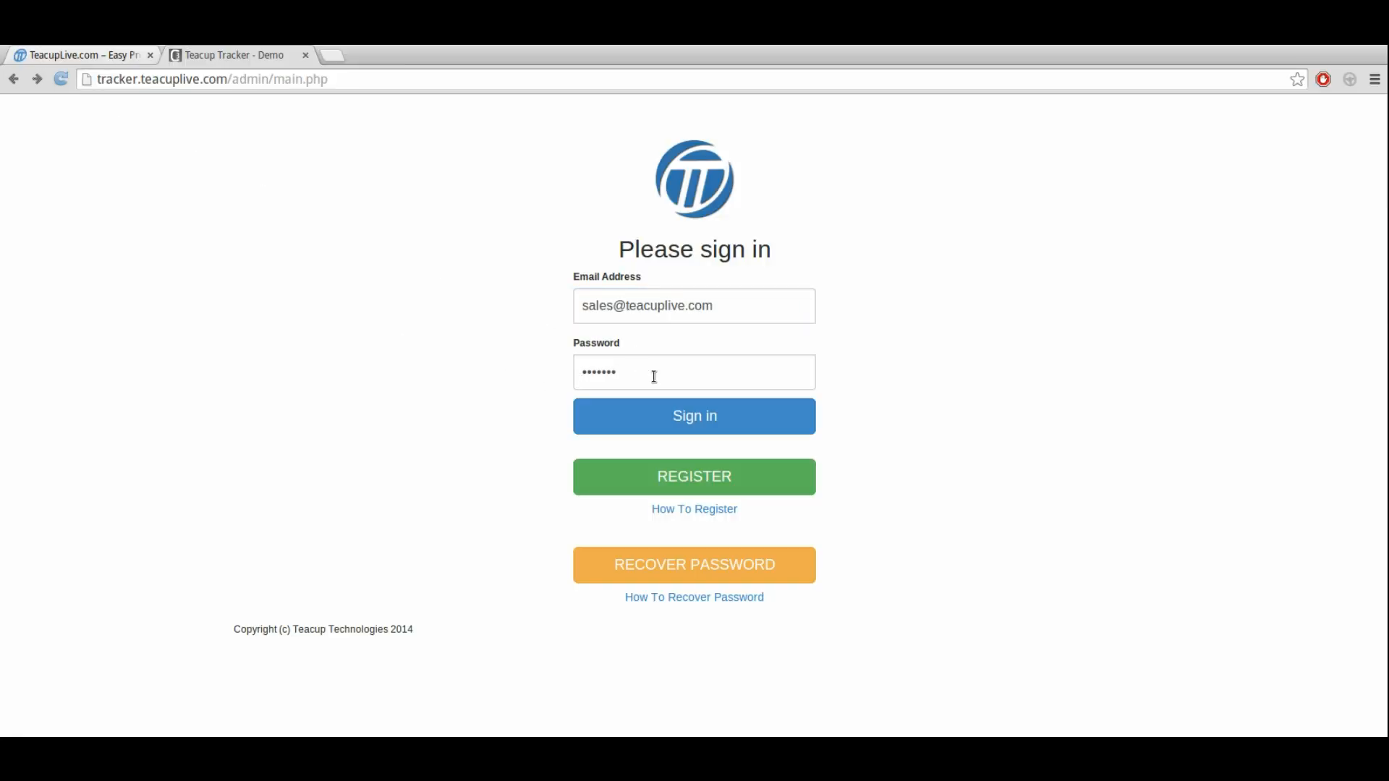
click(692, 424)
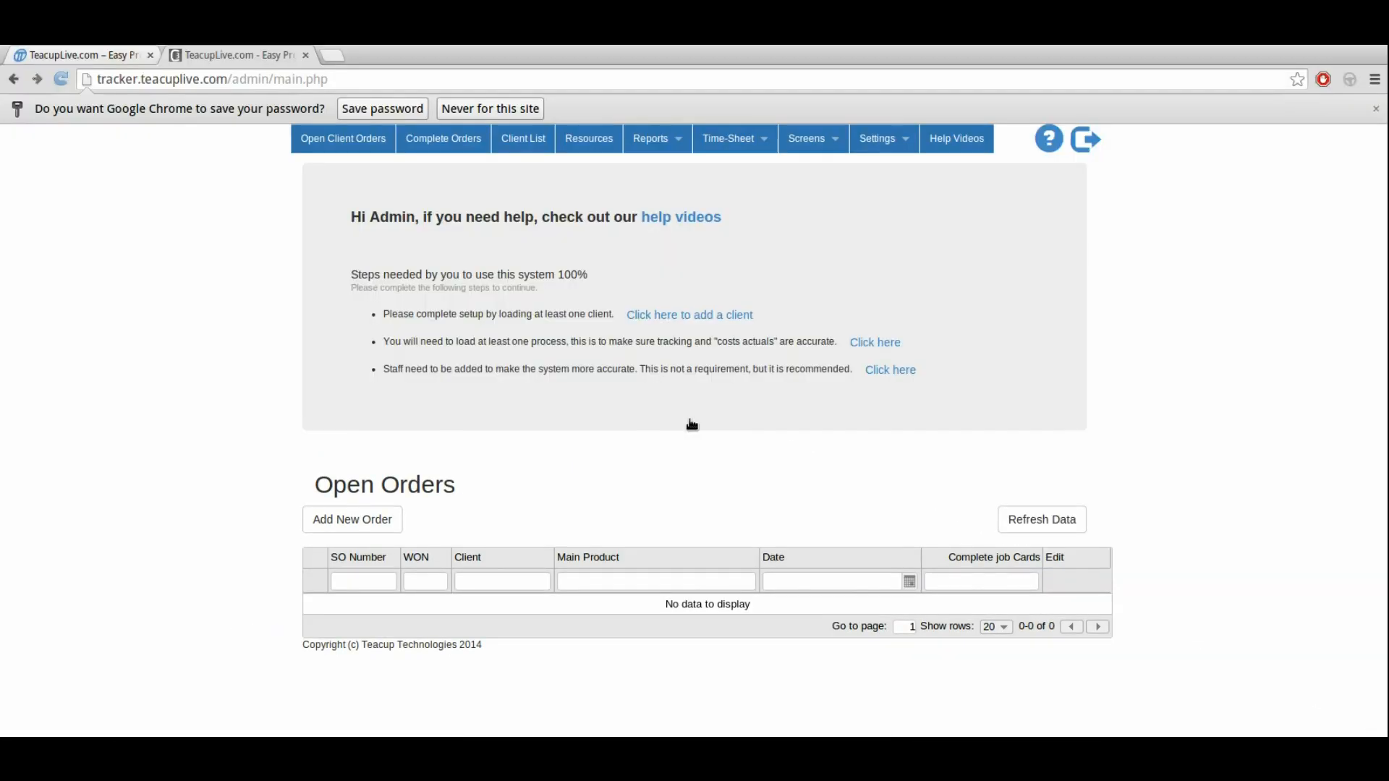
click(389, 109)
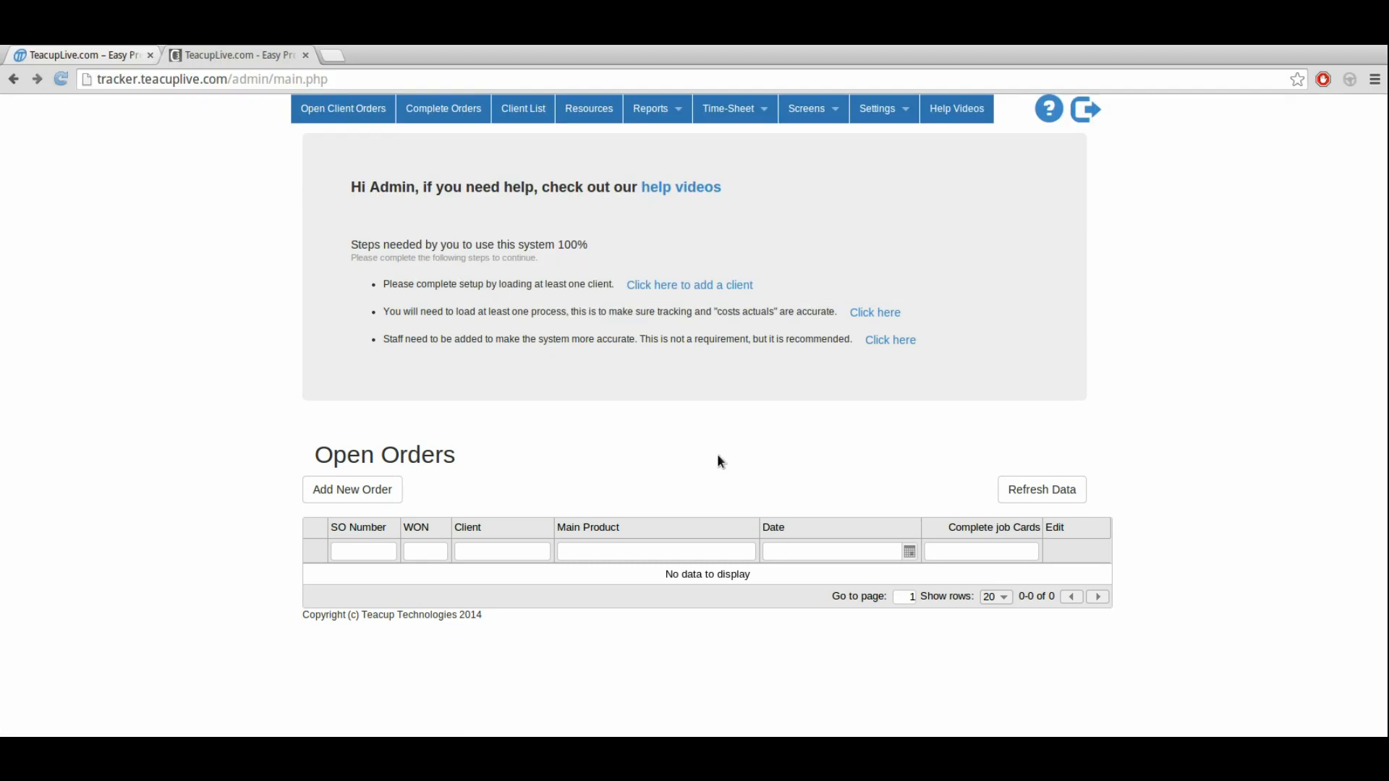
drag(346, 186, 815, 203)
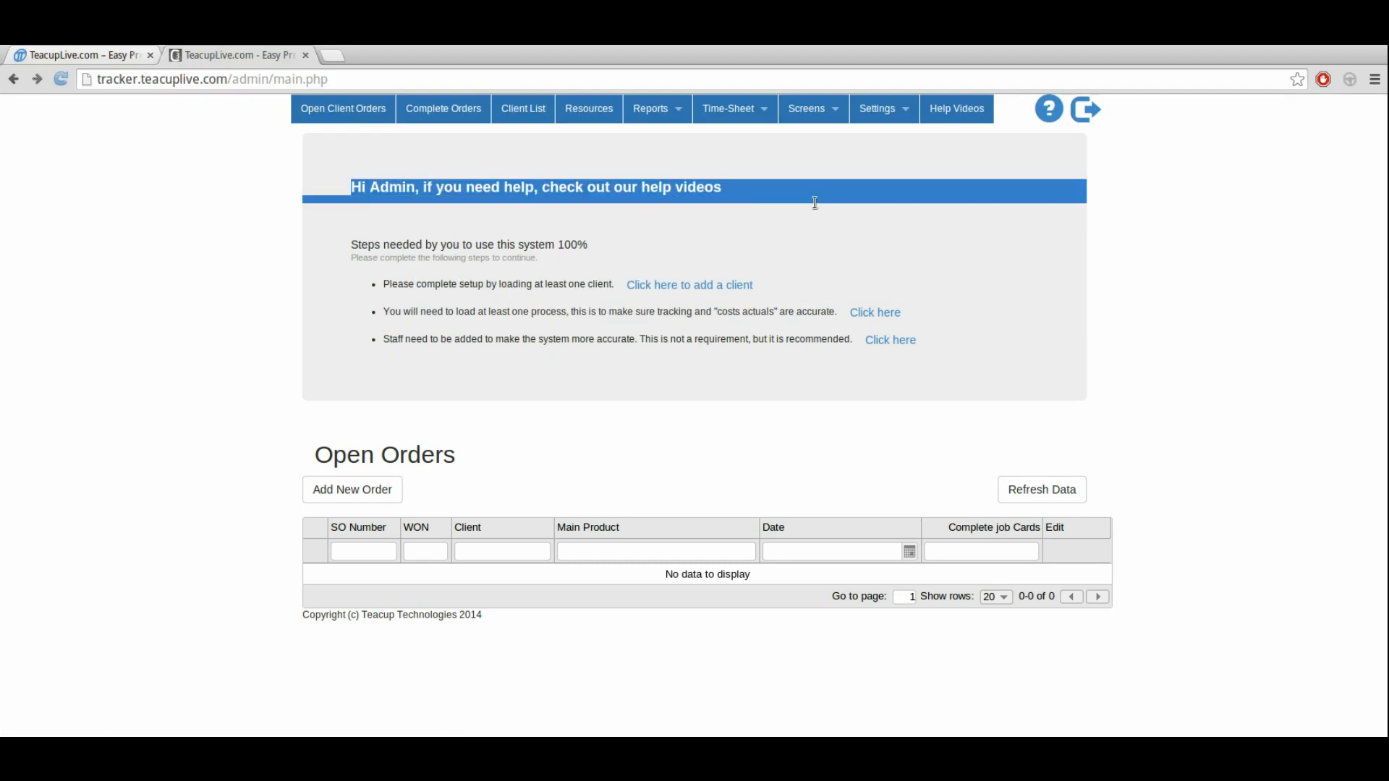
click(809, 234)
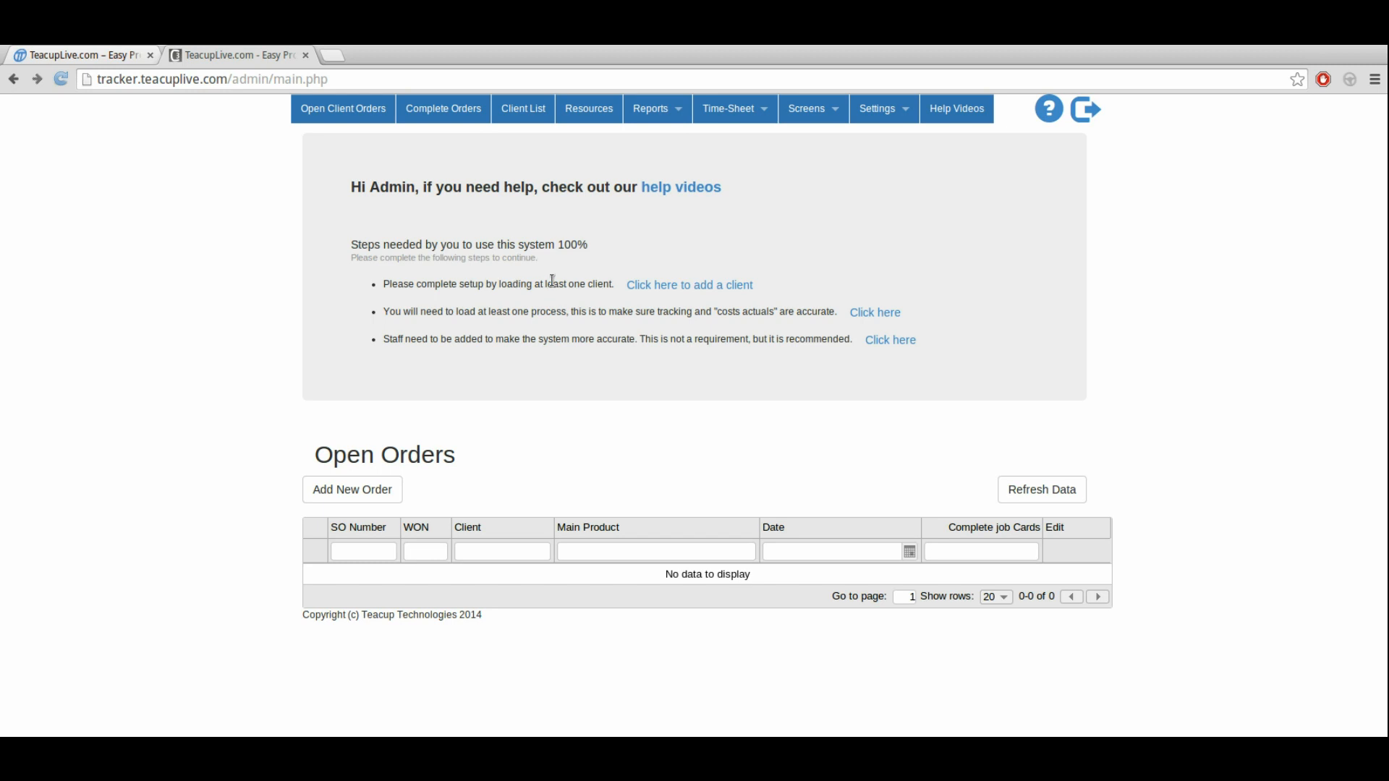
Step: Add a new client to the client list with the company name ABC Client Example and insert the record
click(523, 116)
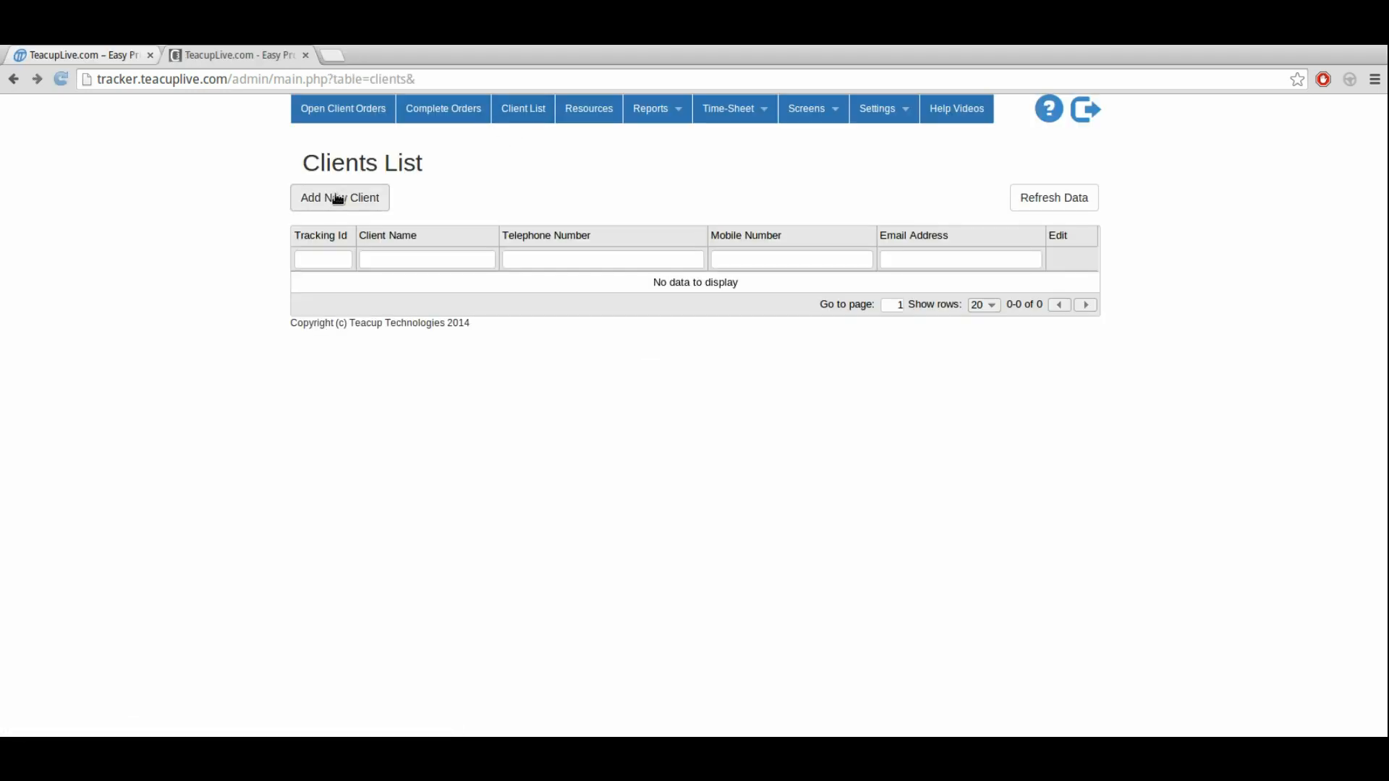
click(337, 199)
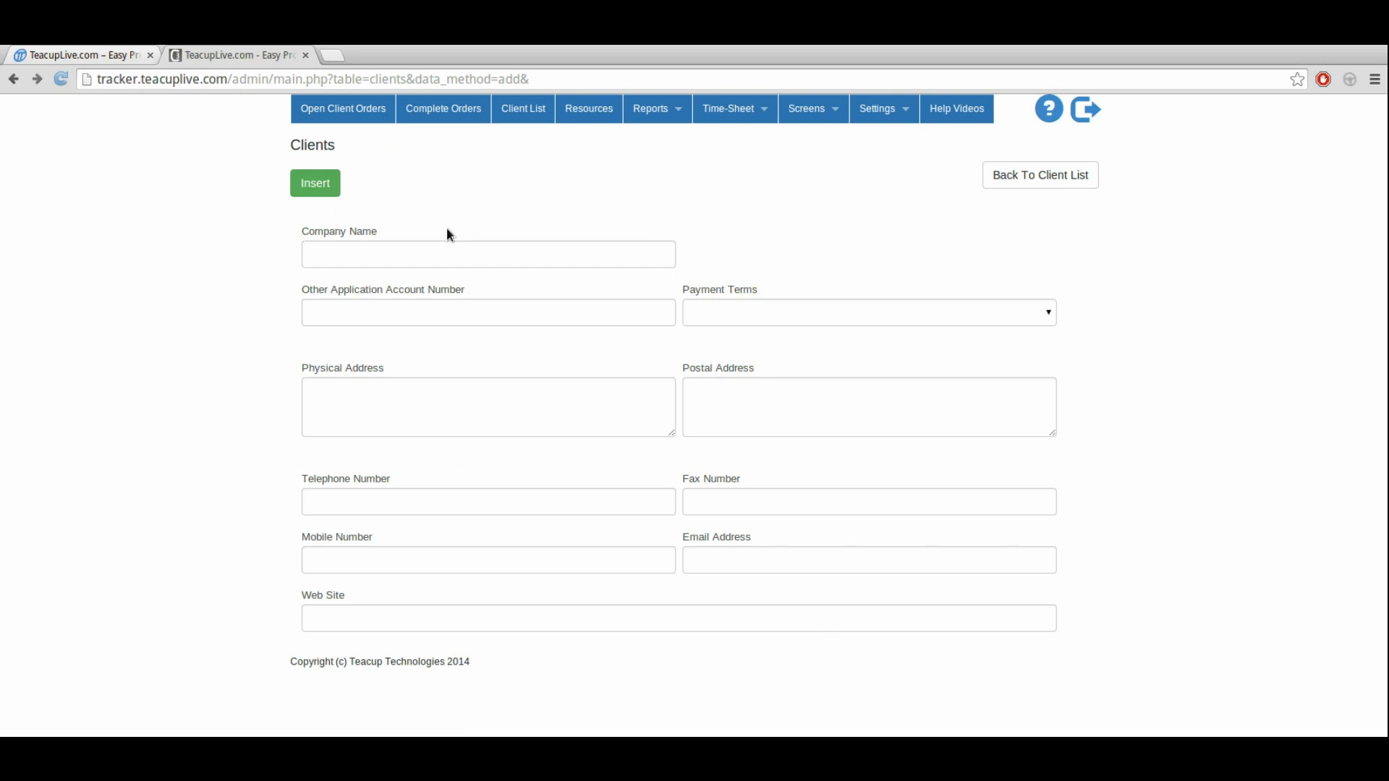
click(365, 257)
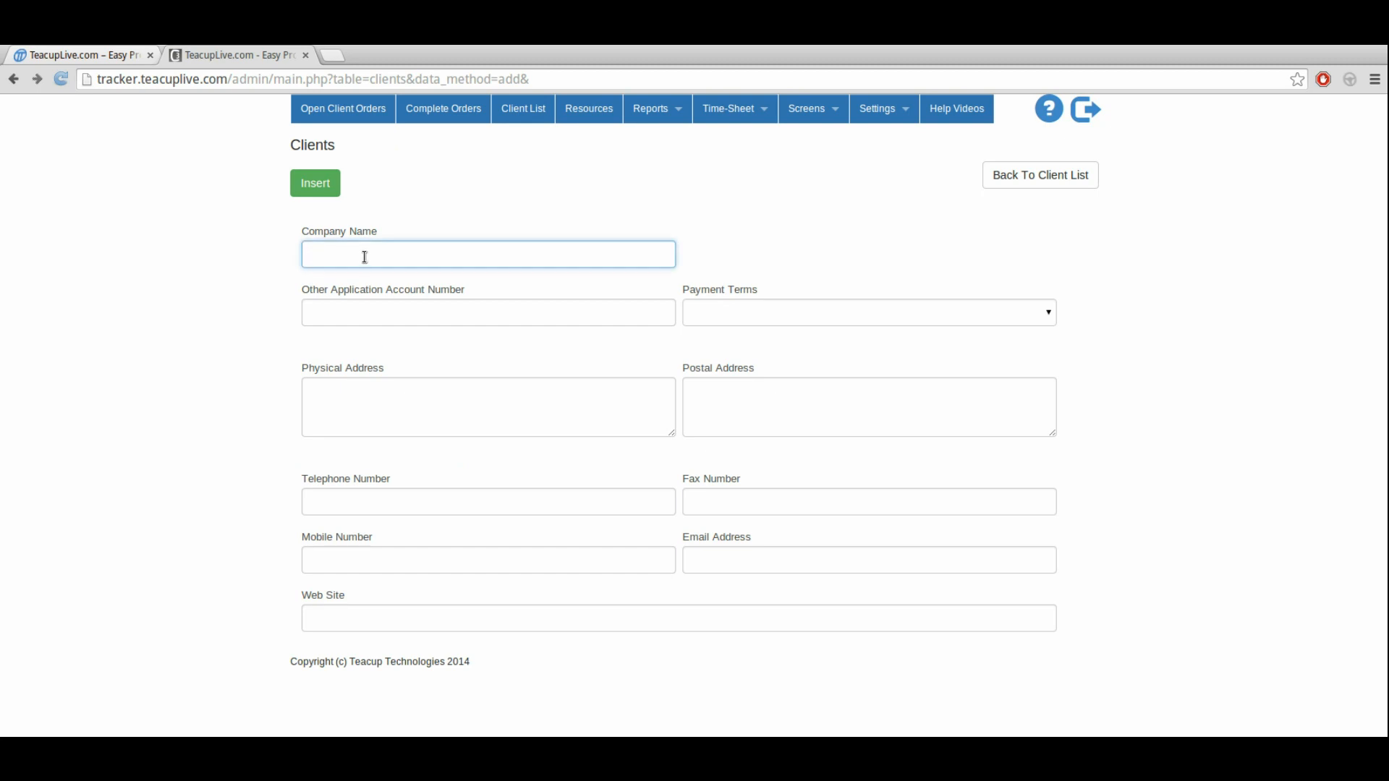
text(AB)
key(Down)
key(Down)
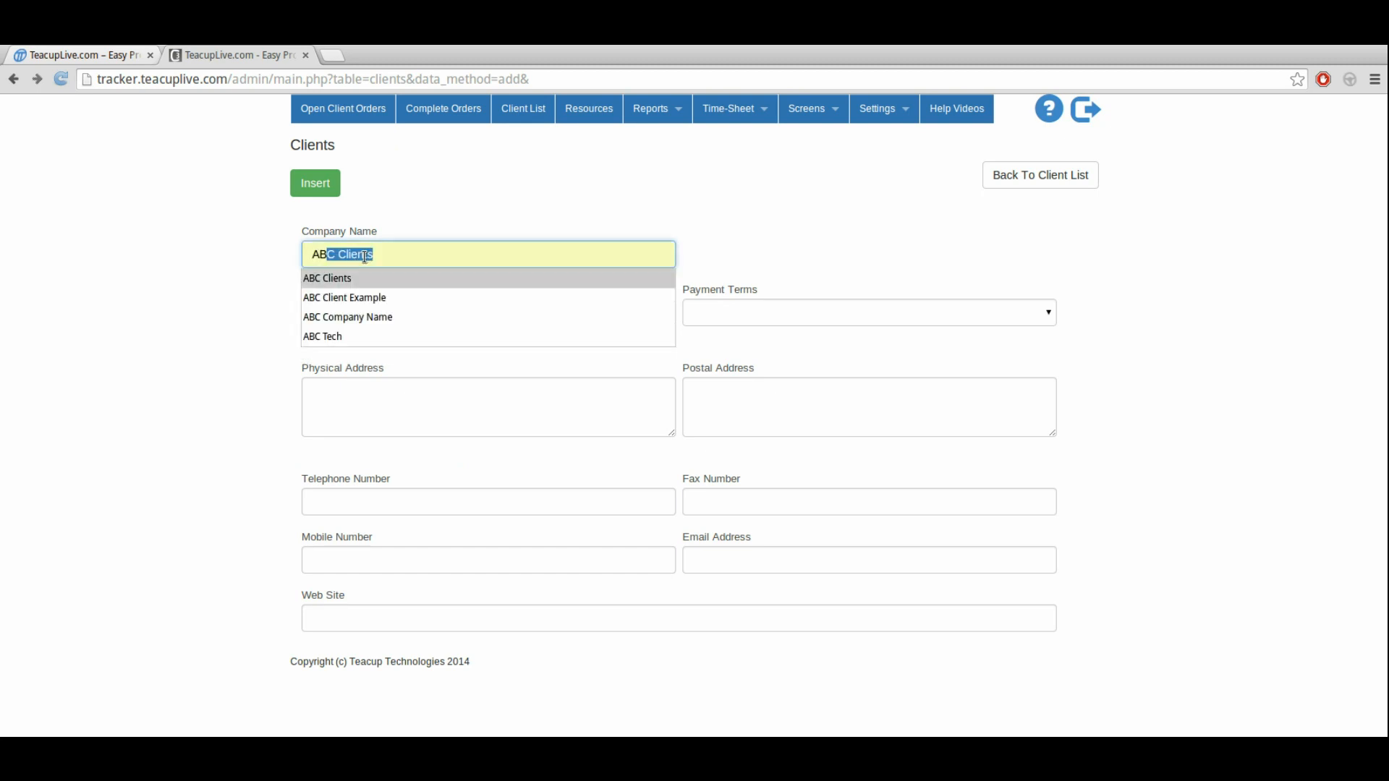
click(399, 301)
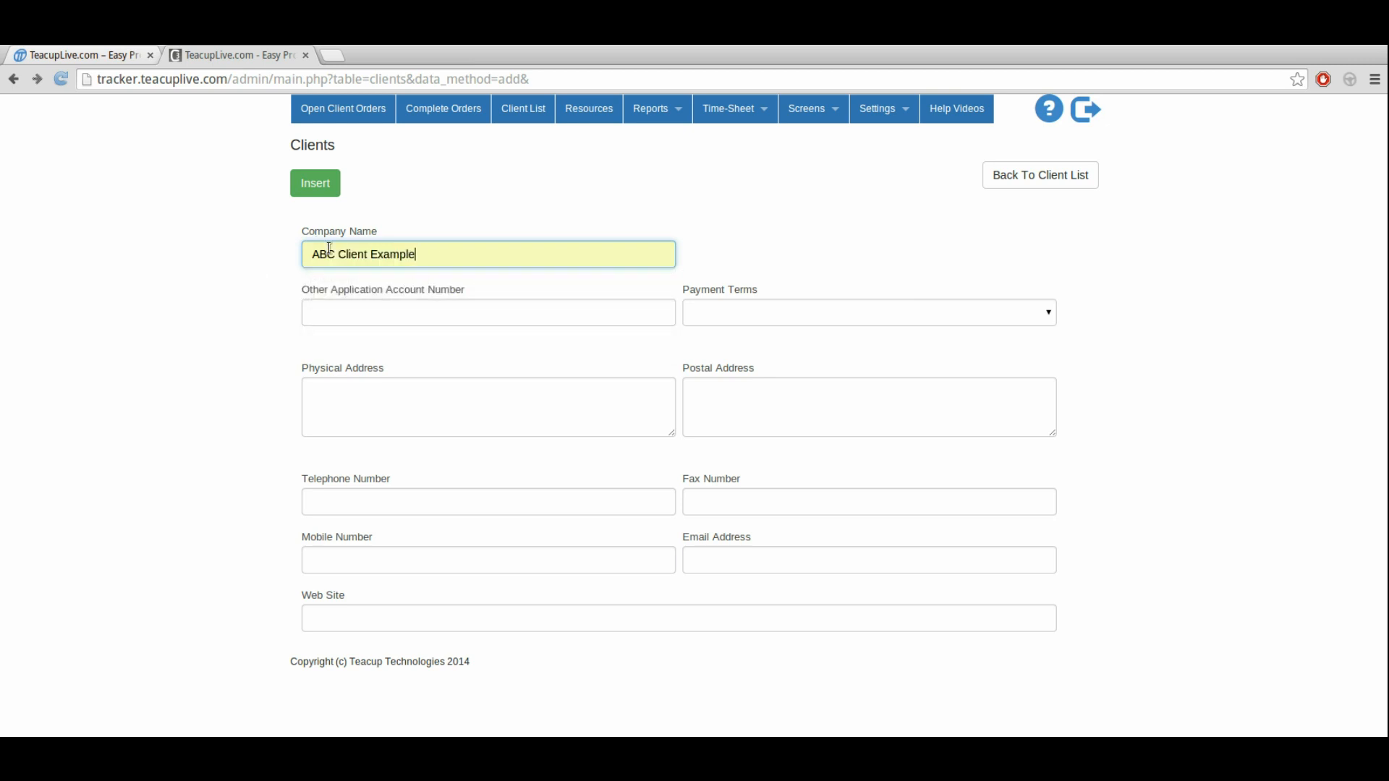
click(349, 311)
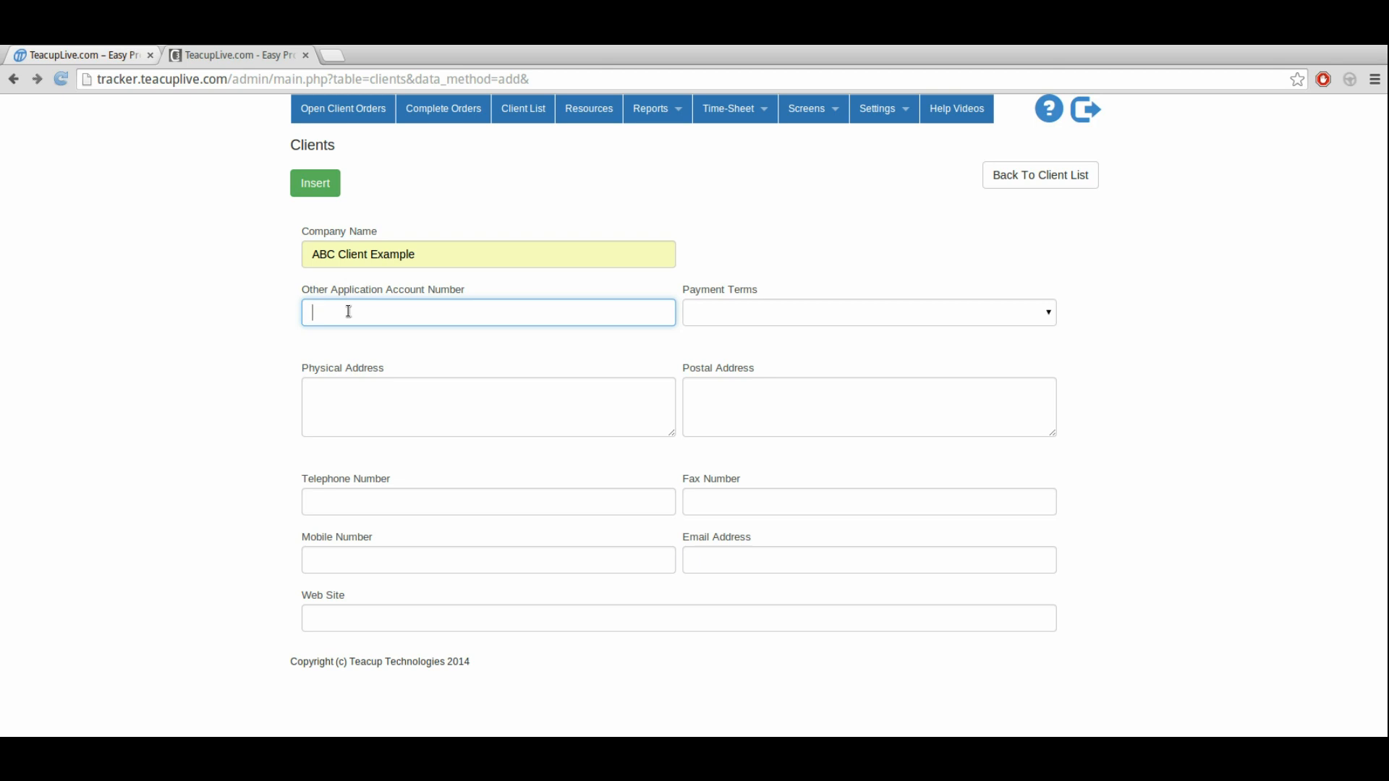
click(316, 187)
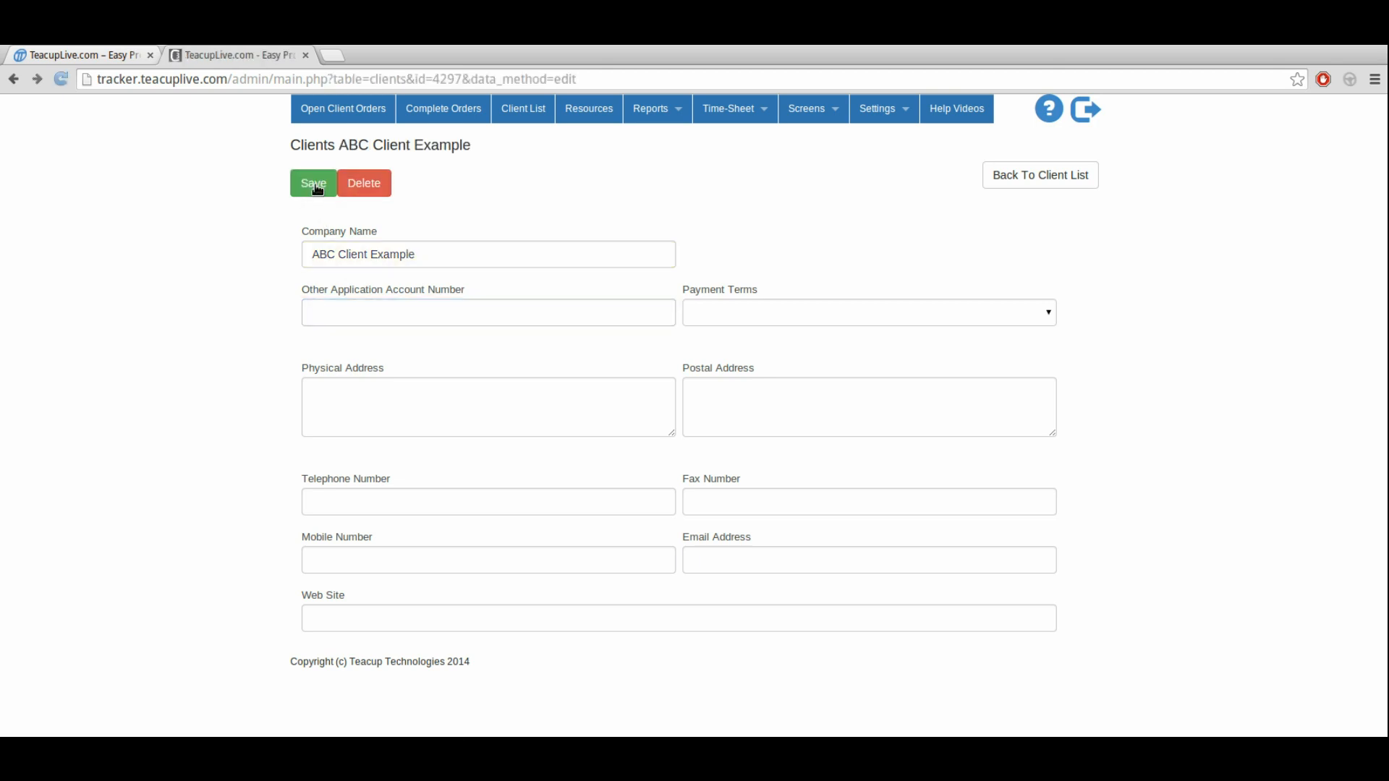
Step: Return to the client list and open the ABC Client Example record for editing
drag(340, 145, 472, 145)
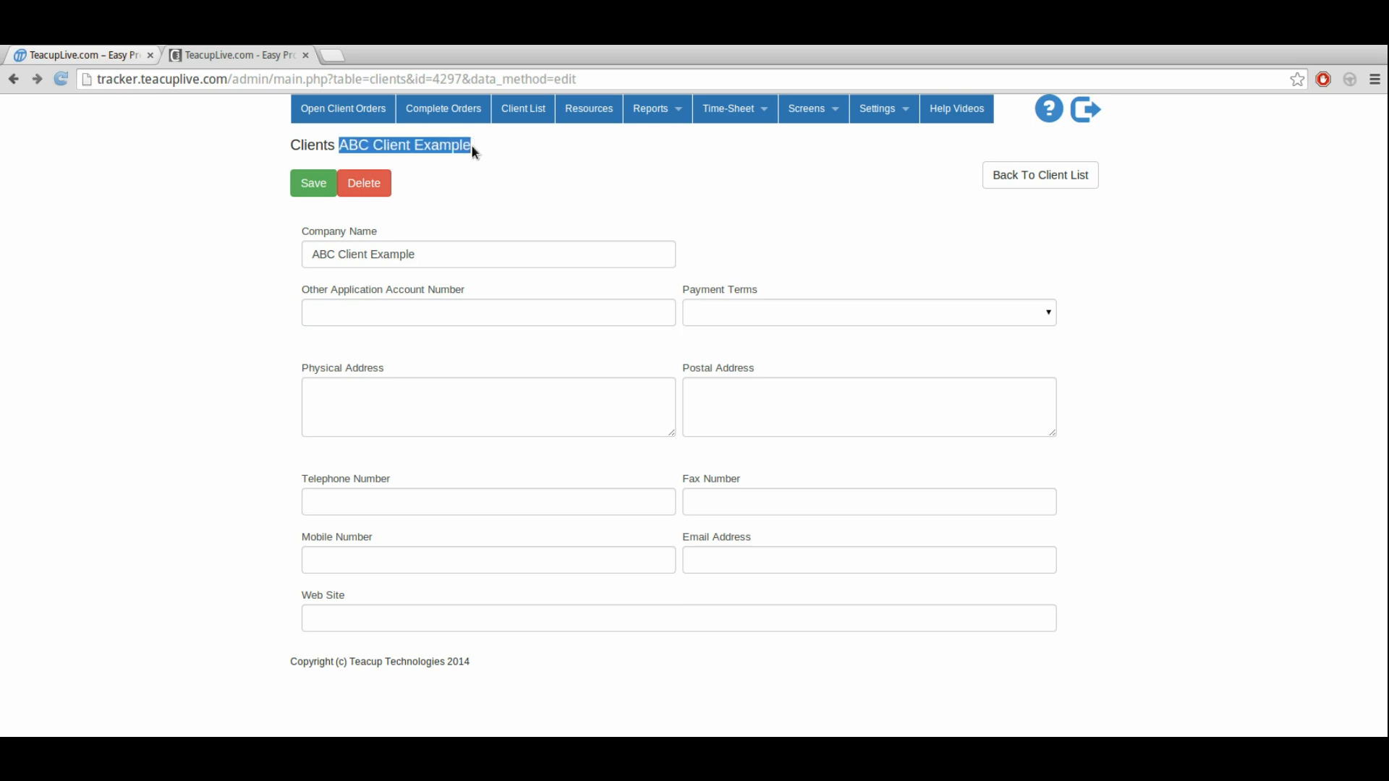
click(1032, 187)
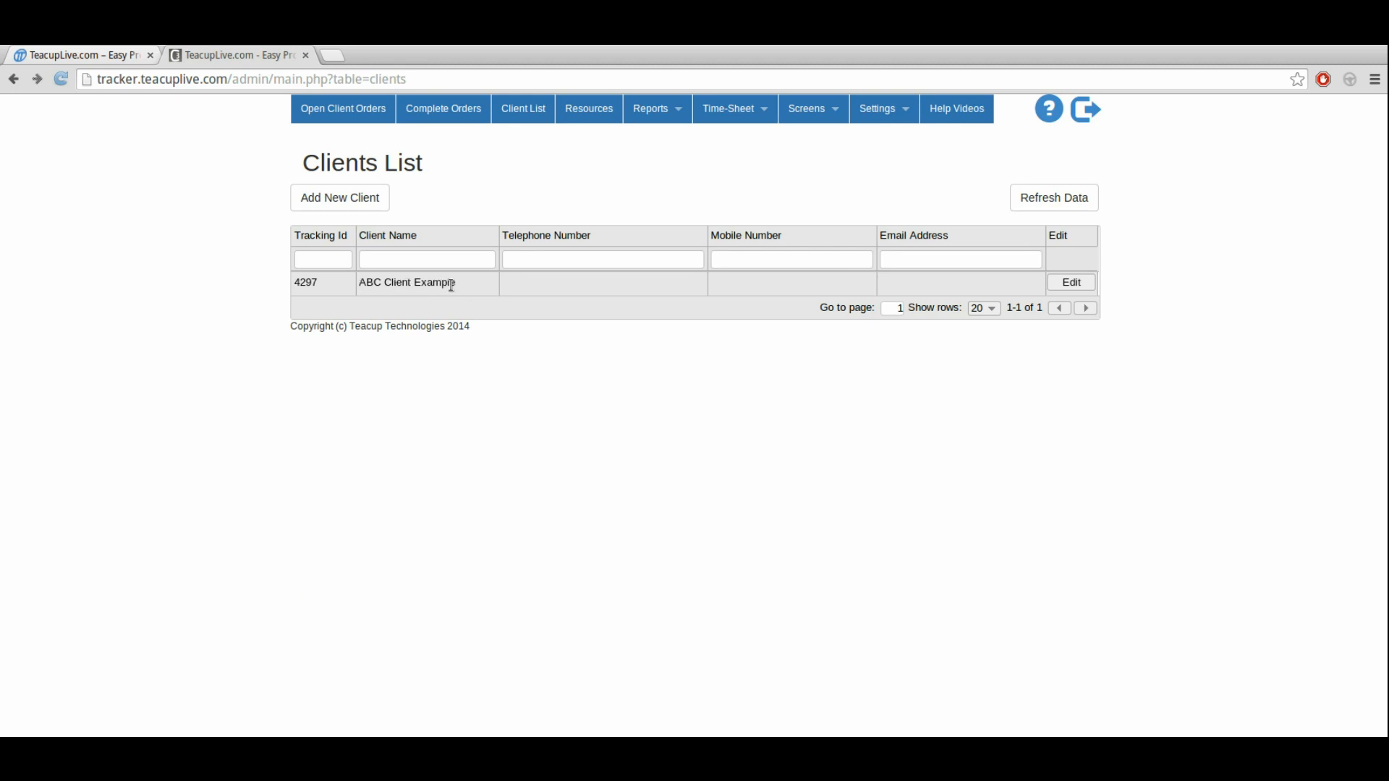
click(1073, 284)
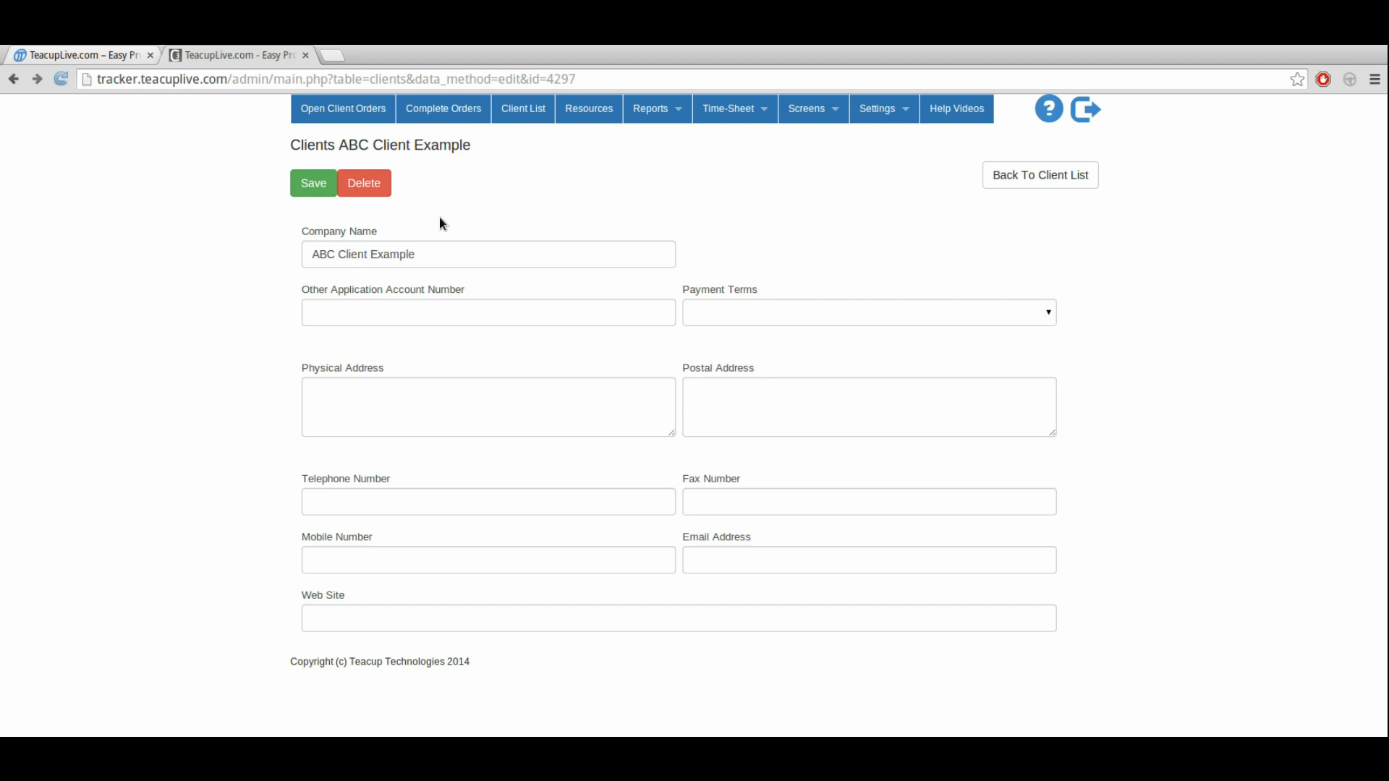
Step: Return to the open client orders page and review the remaining setup steps
click(335, 122)
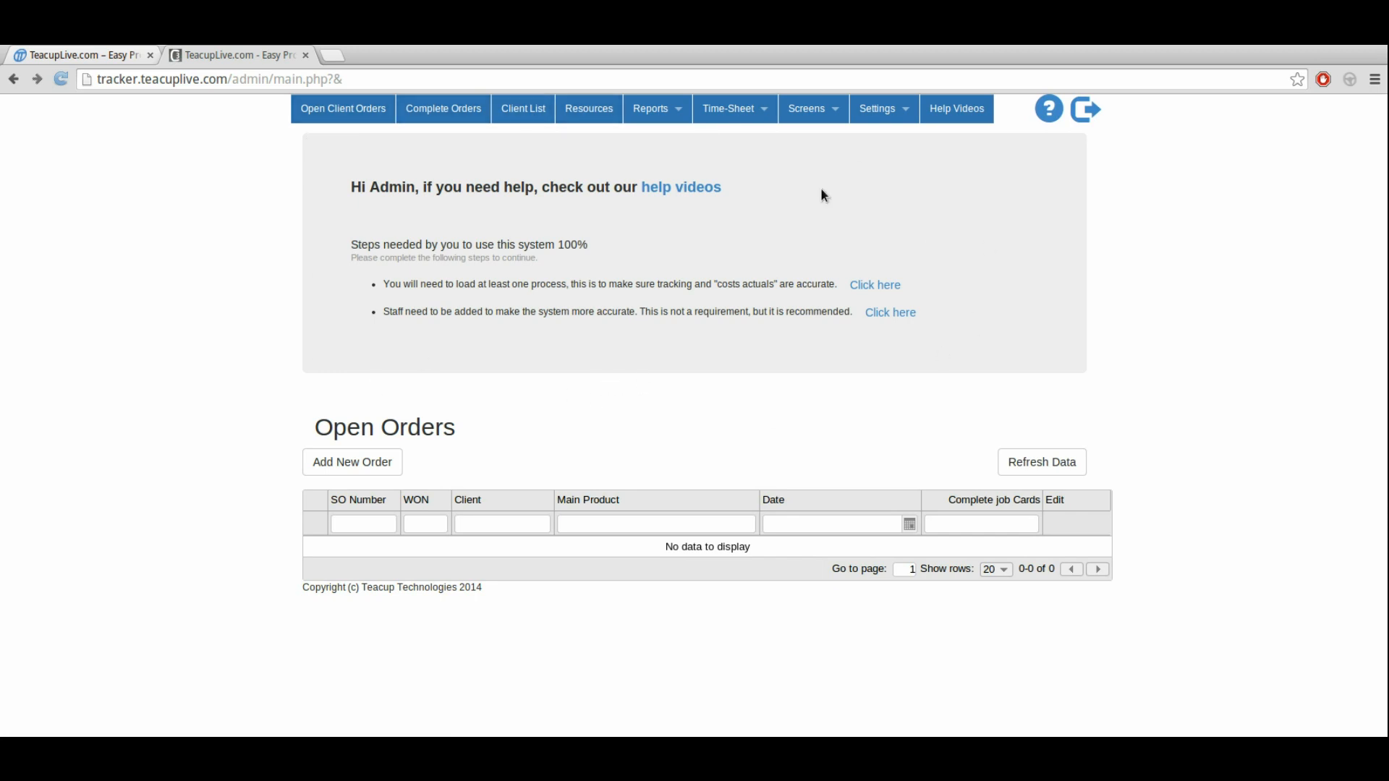
drag(389, 285, 418, 312)
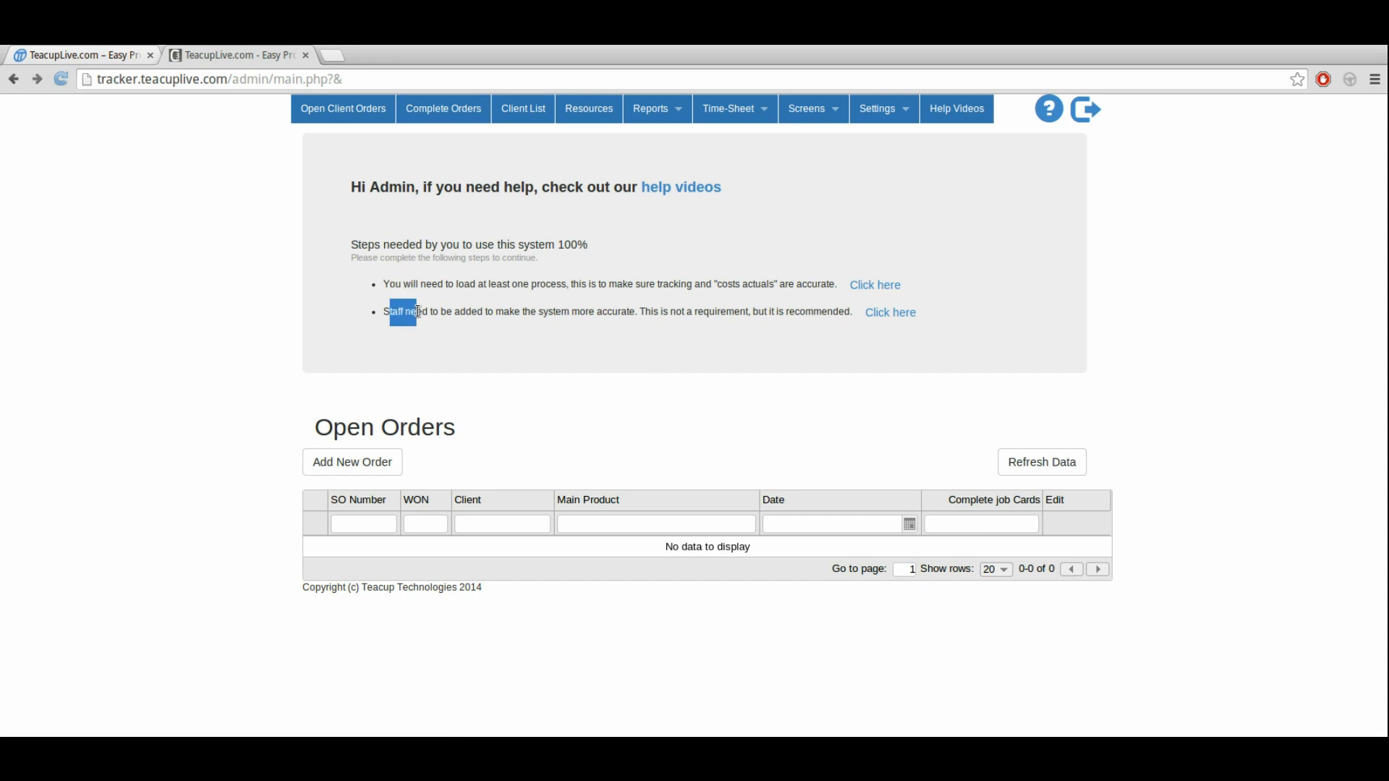
click(554, 362)
Step: Open the process settings and enter a new process named Cutting with "Steps" as its steps to complete
mouse_move(892, 118)
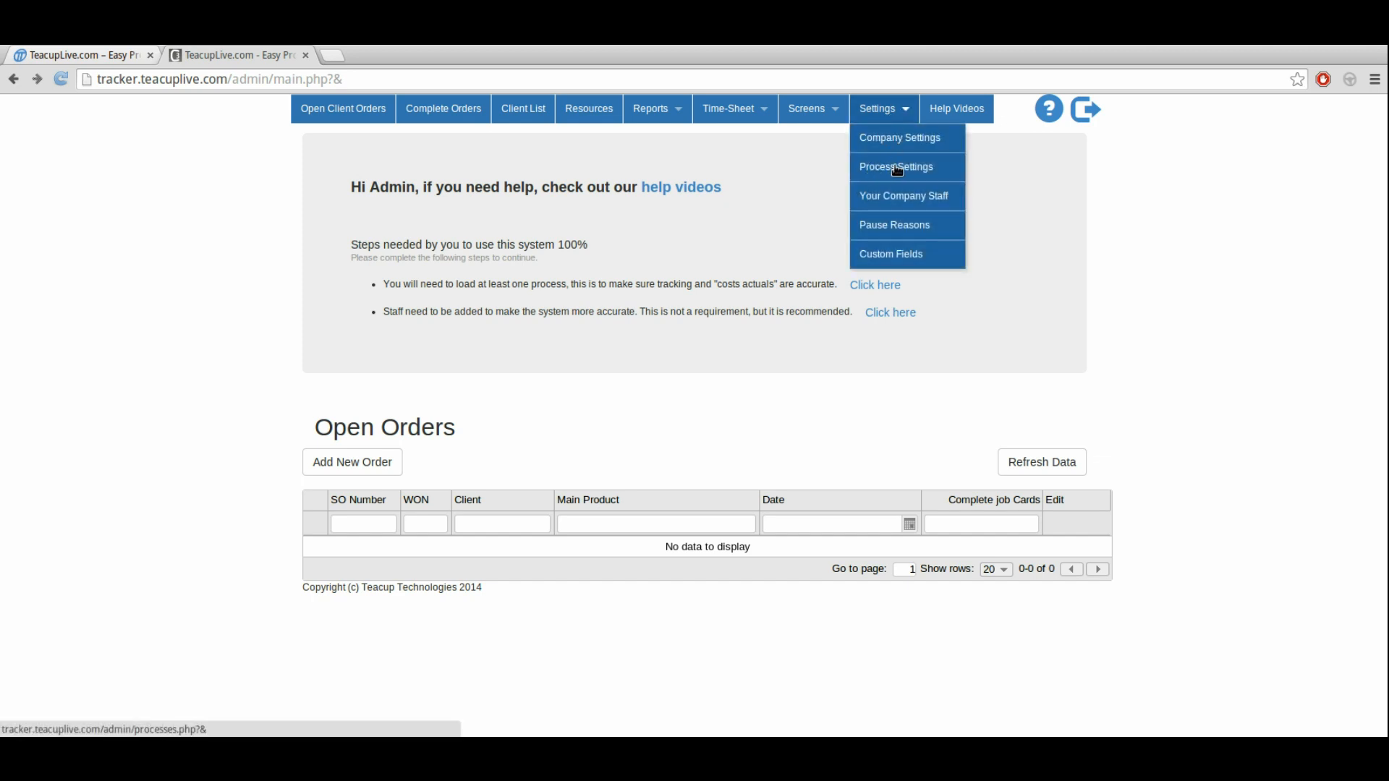
click(897, 169)
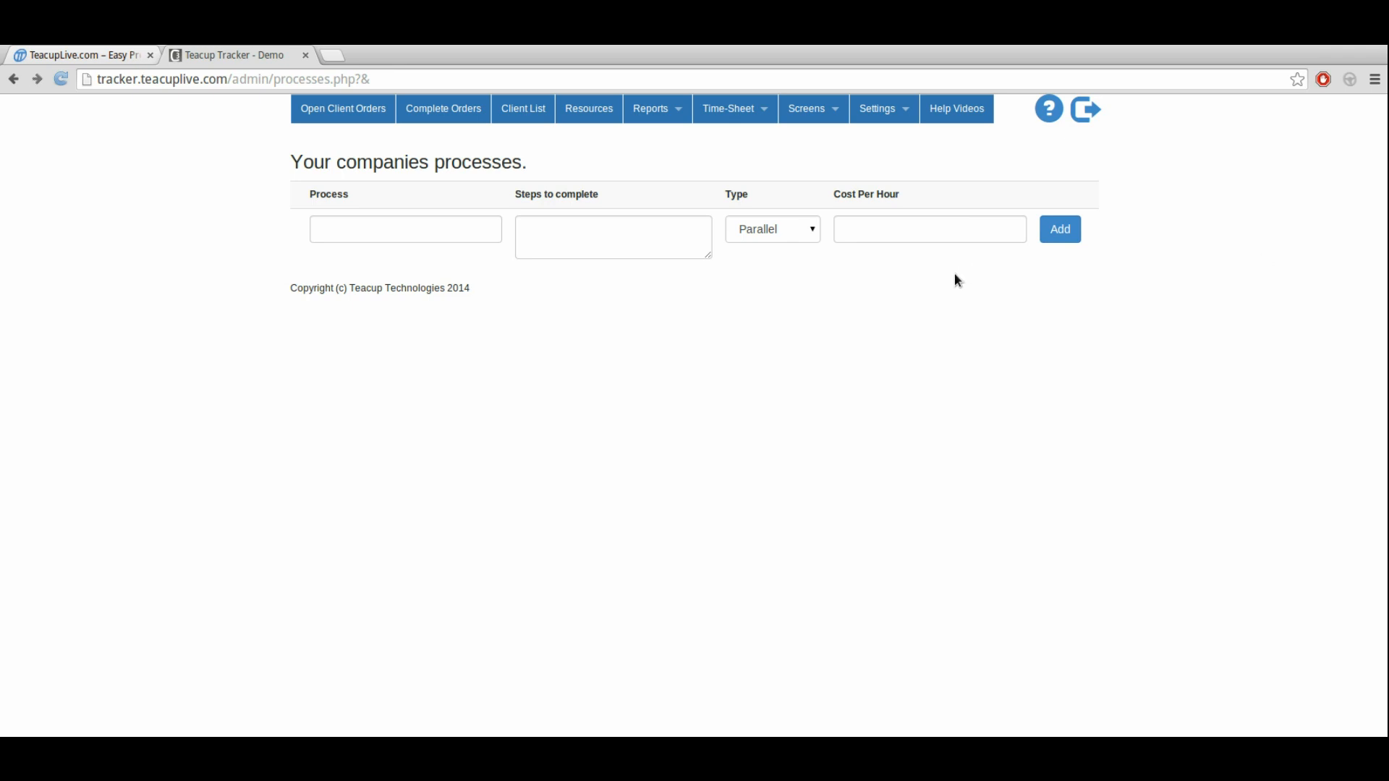
click(372, 228)
text(Cutting)
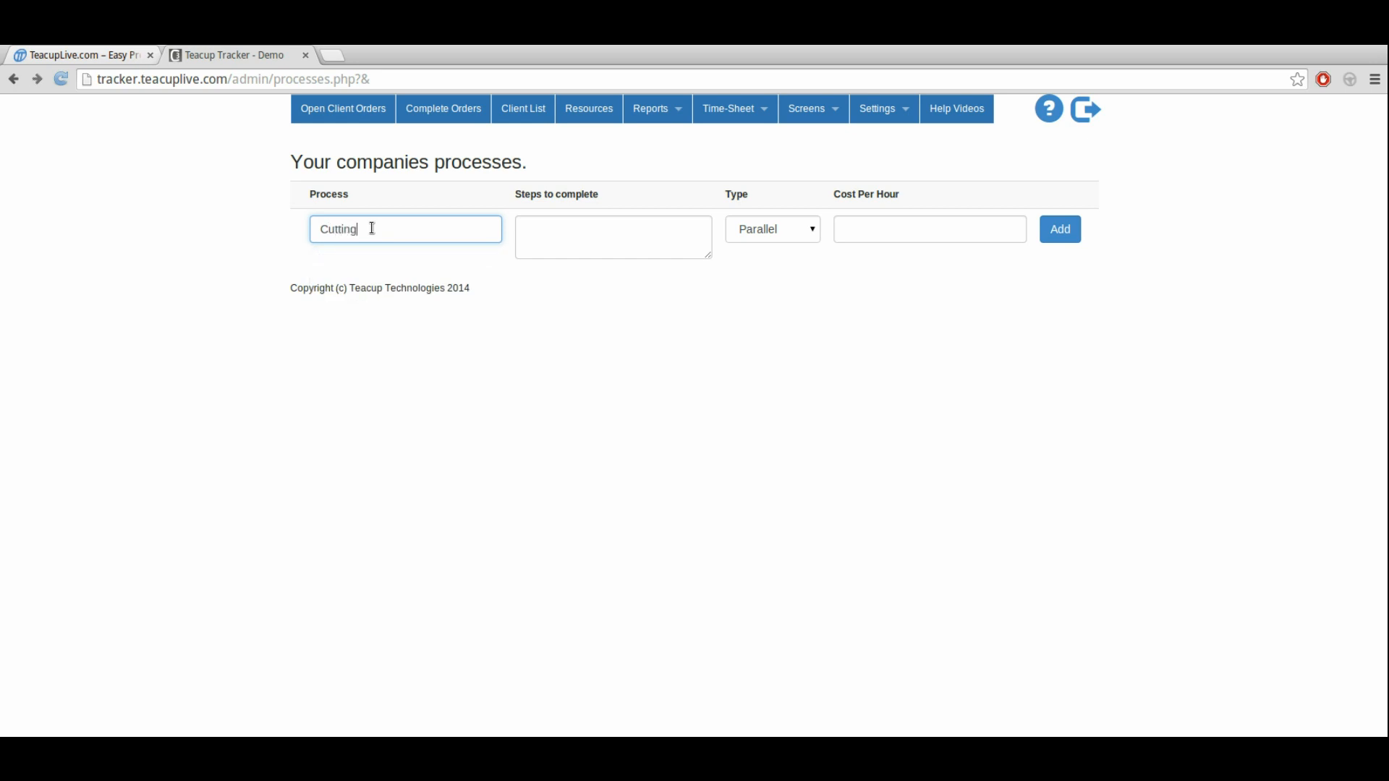
key(Tab)
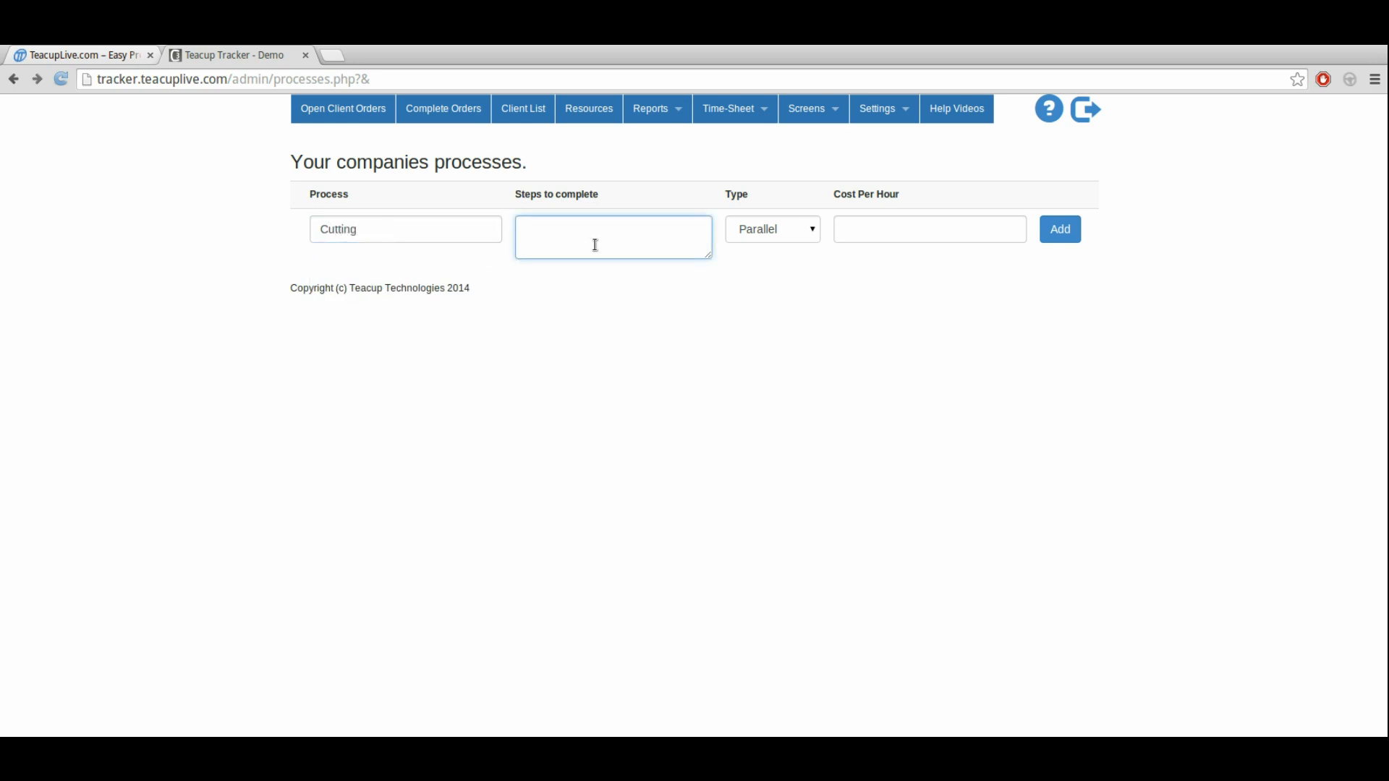
text(S)
text(ps)
Step: Switch the new Cutting process's type to Series and back to Parallel
click(775, 238)
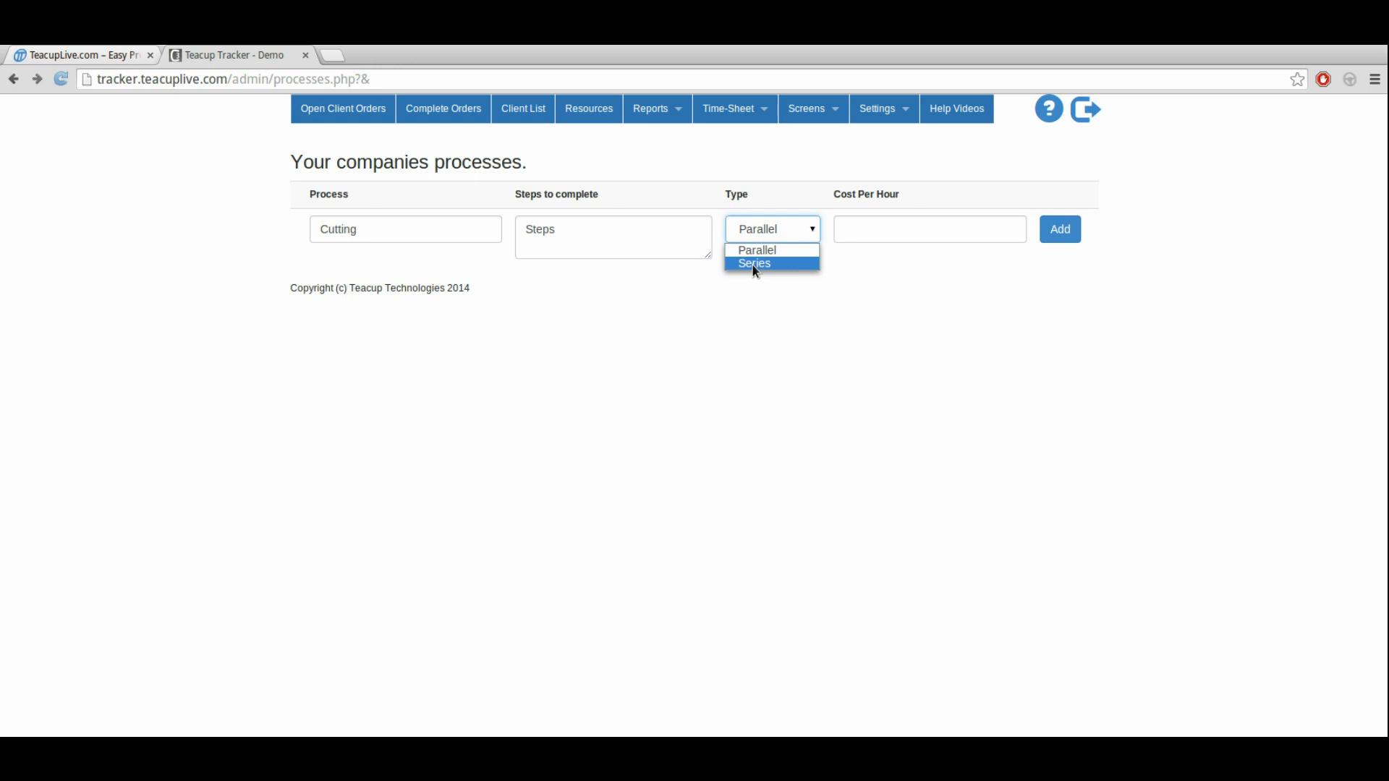
click(754, 265)
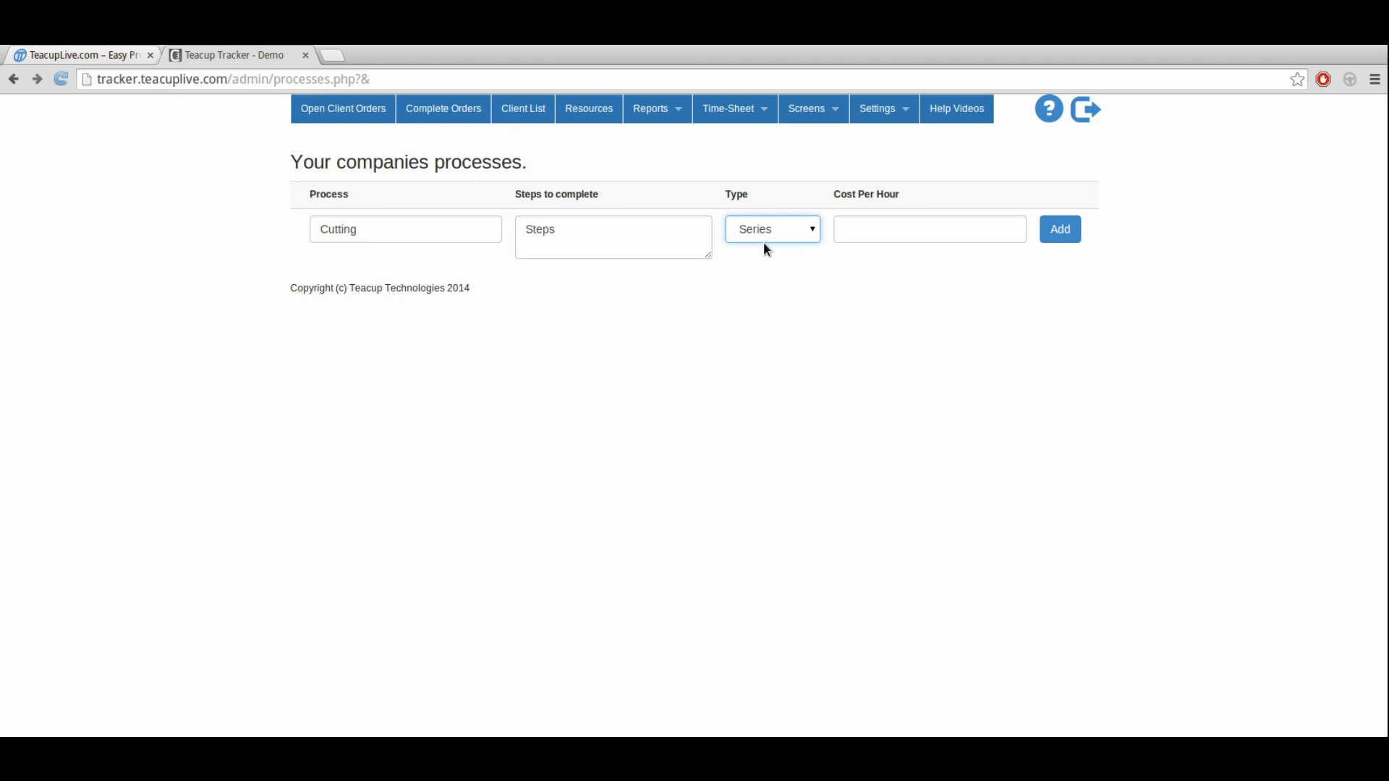
click(764, 237)
click(752, 248)
Step: Set the Cutting process's cost per hour to 55.55 and add the process to the list
click(975, 224)
drag(958, 231, 1023, 225)
click(1025, 223)
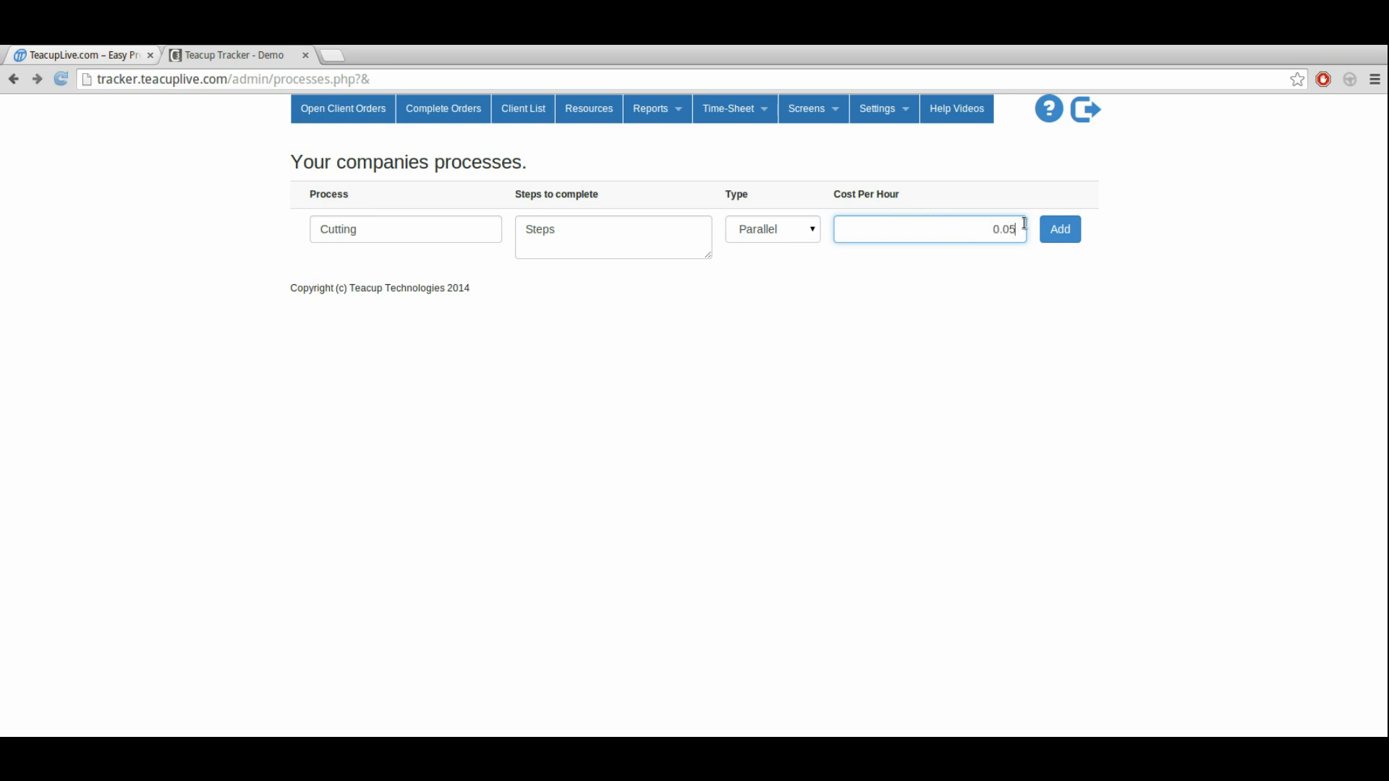
text(55.55)
click(1058, 230)
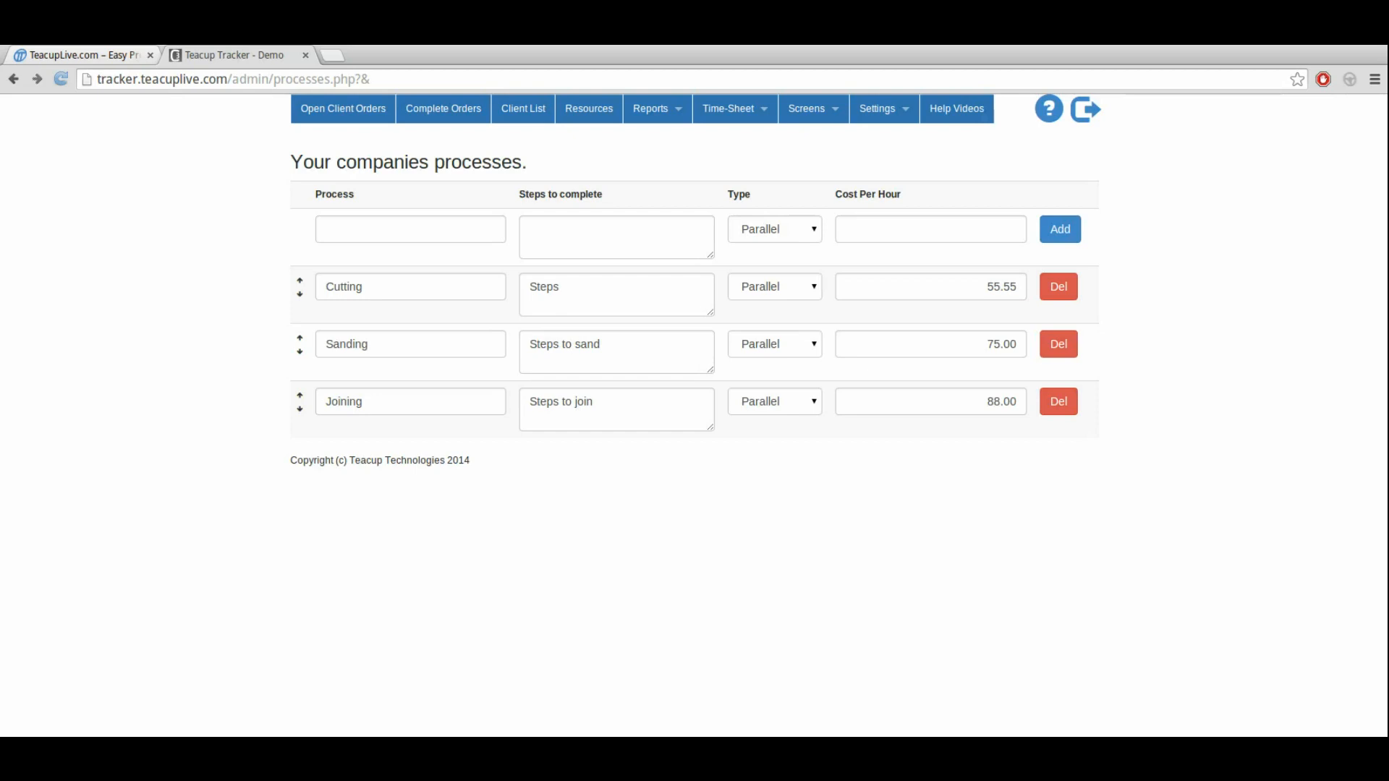
Step: Set the type of both the Cutting and Sanding processes to Series
click(754, 285)
click(761, 332)
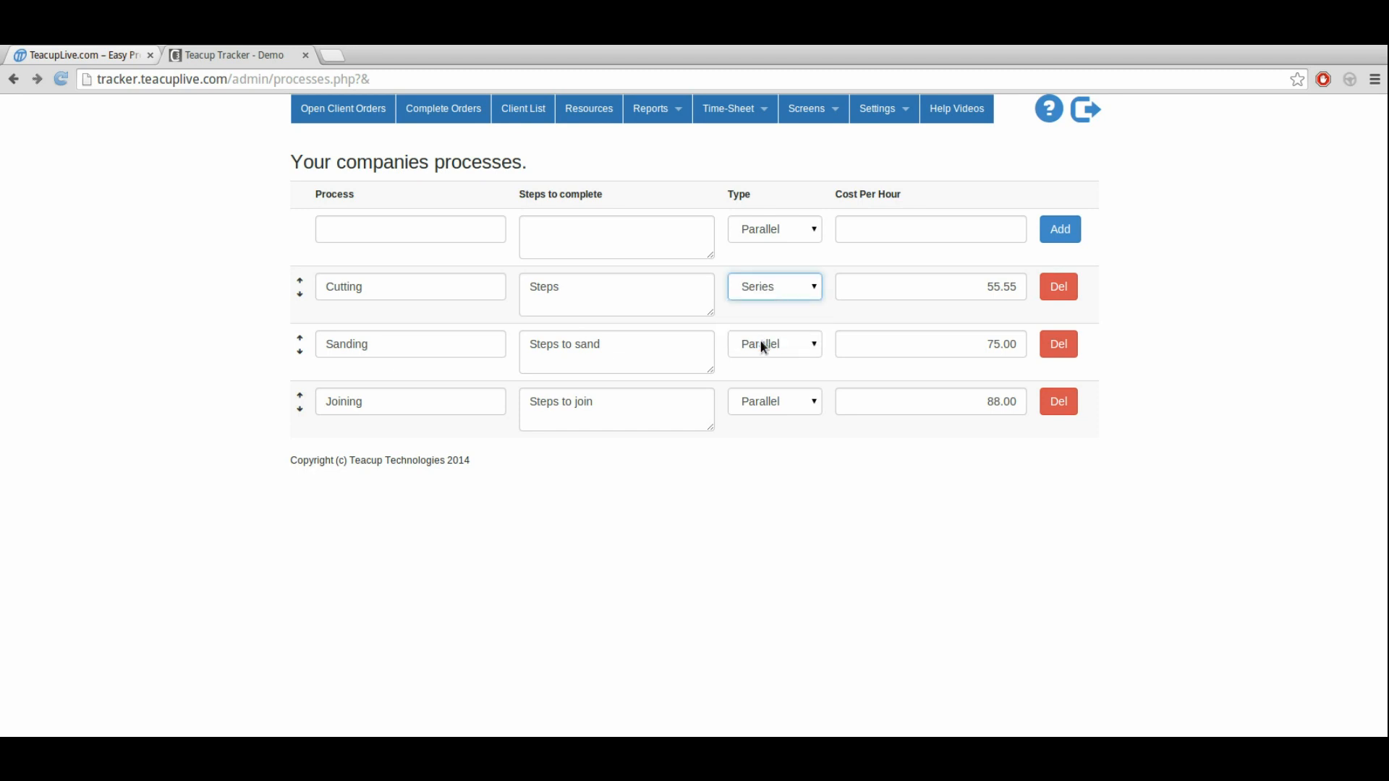
click(764, 347)
click(770, 390)
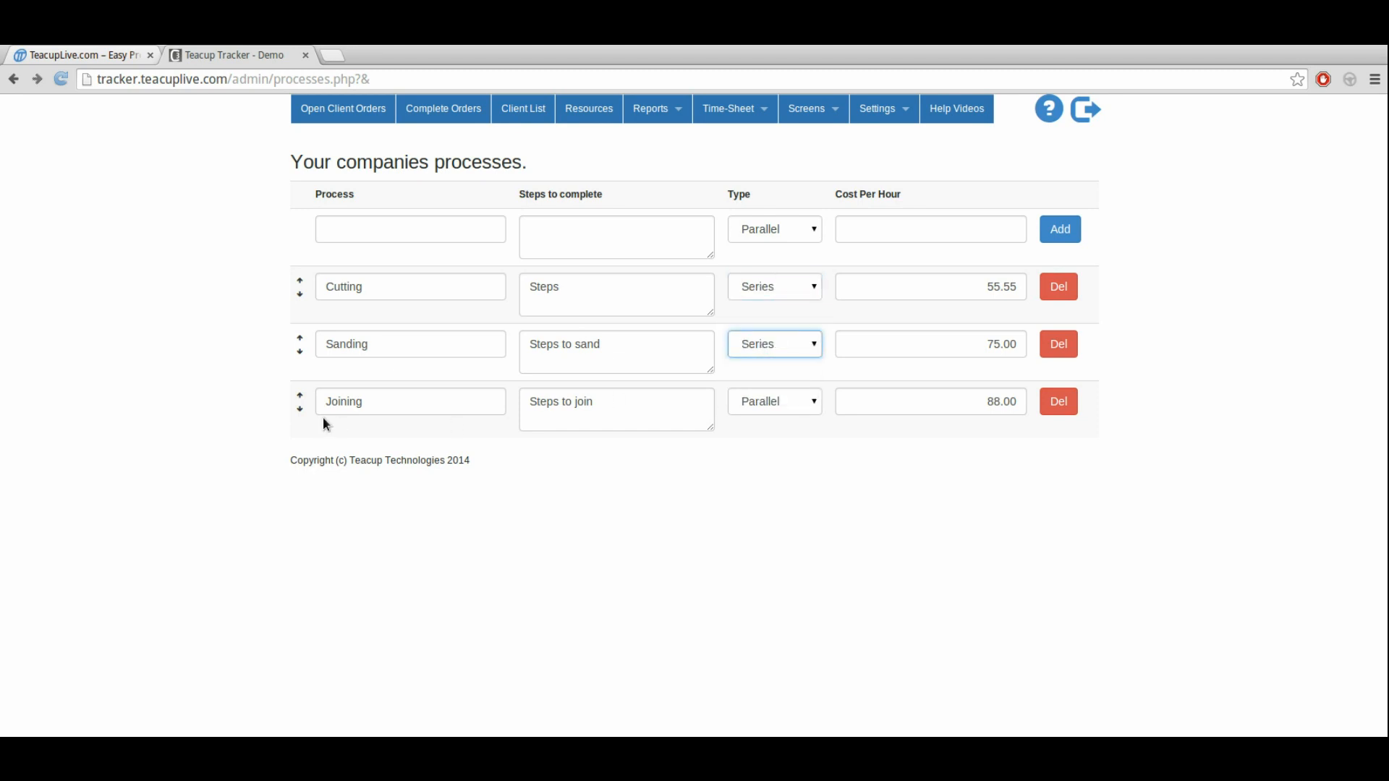
Step: Reorder the Sanding process below Joining and move it back above
click(301, 354)
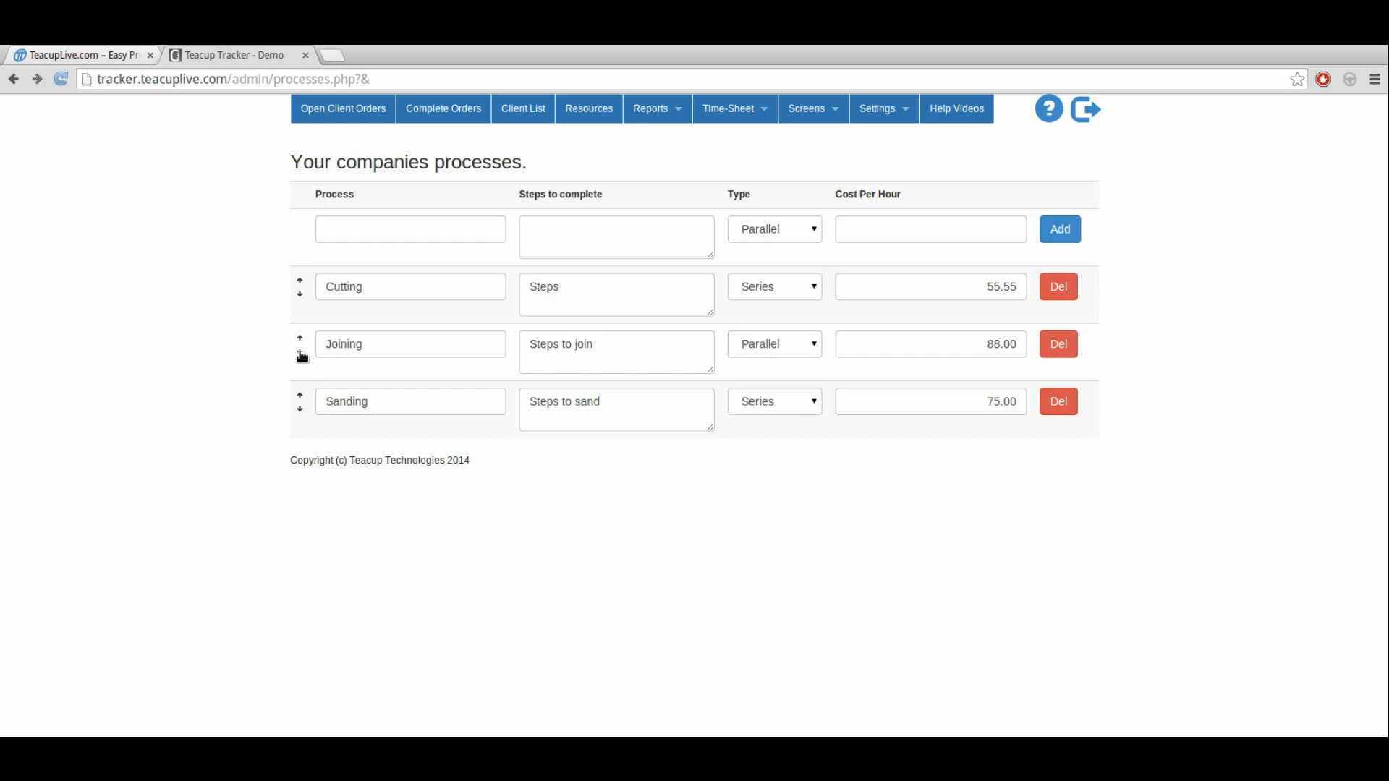
click(301, 398)
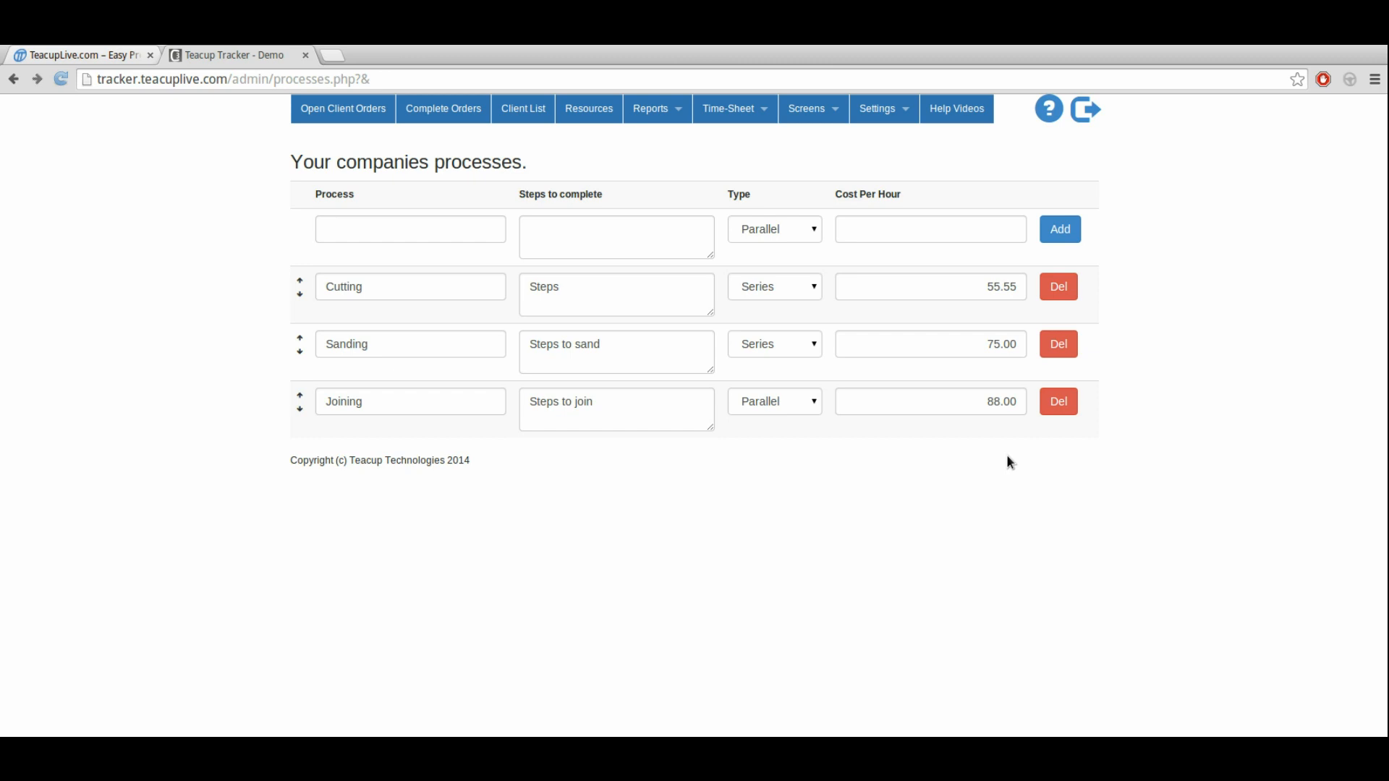
Step: Check the remaining setup step on the open client orders page and open the company staff settings
click(344, 111)
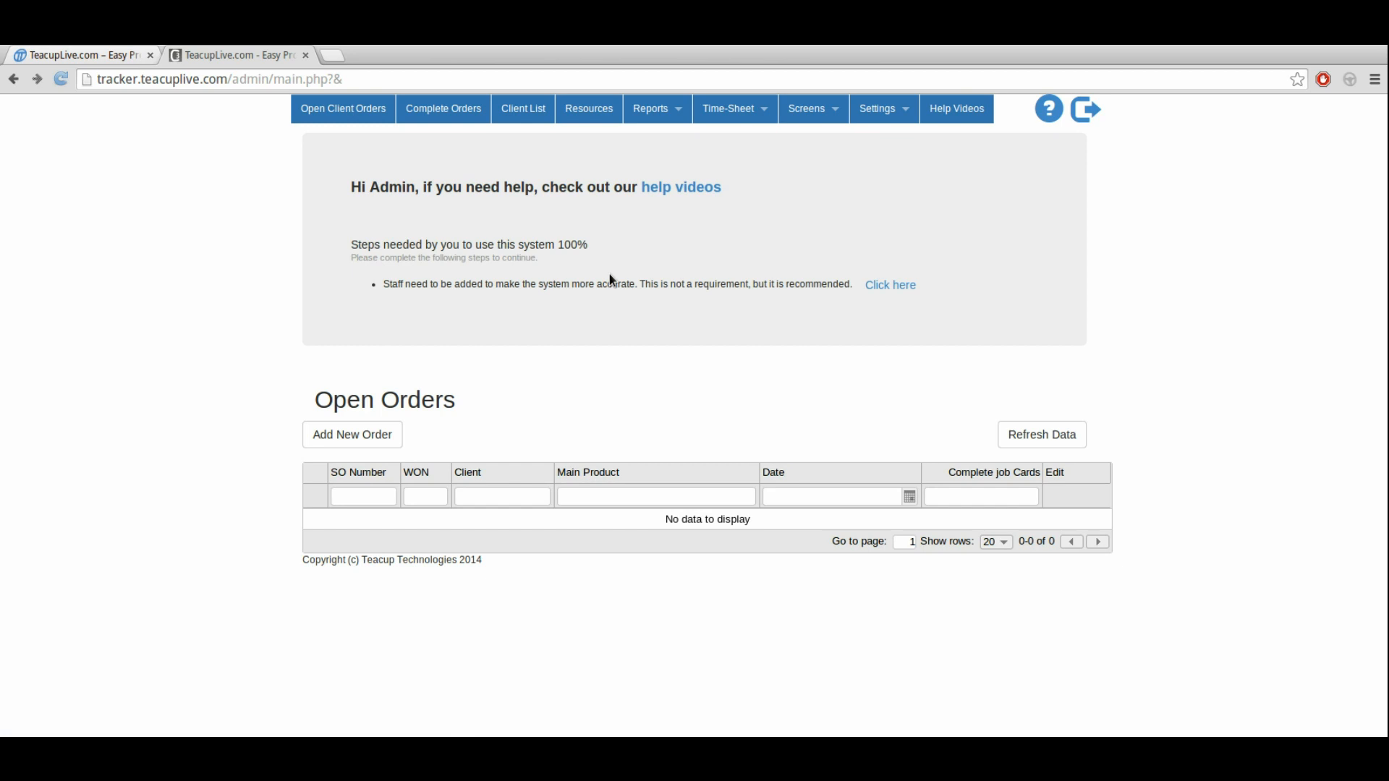
drag(403, 280, 405, 279)
click(889, 114)
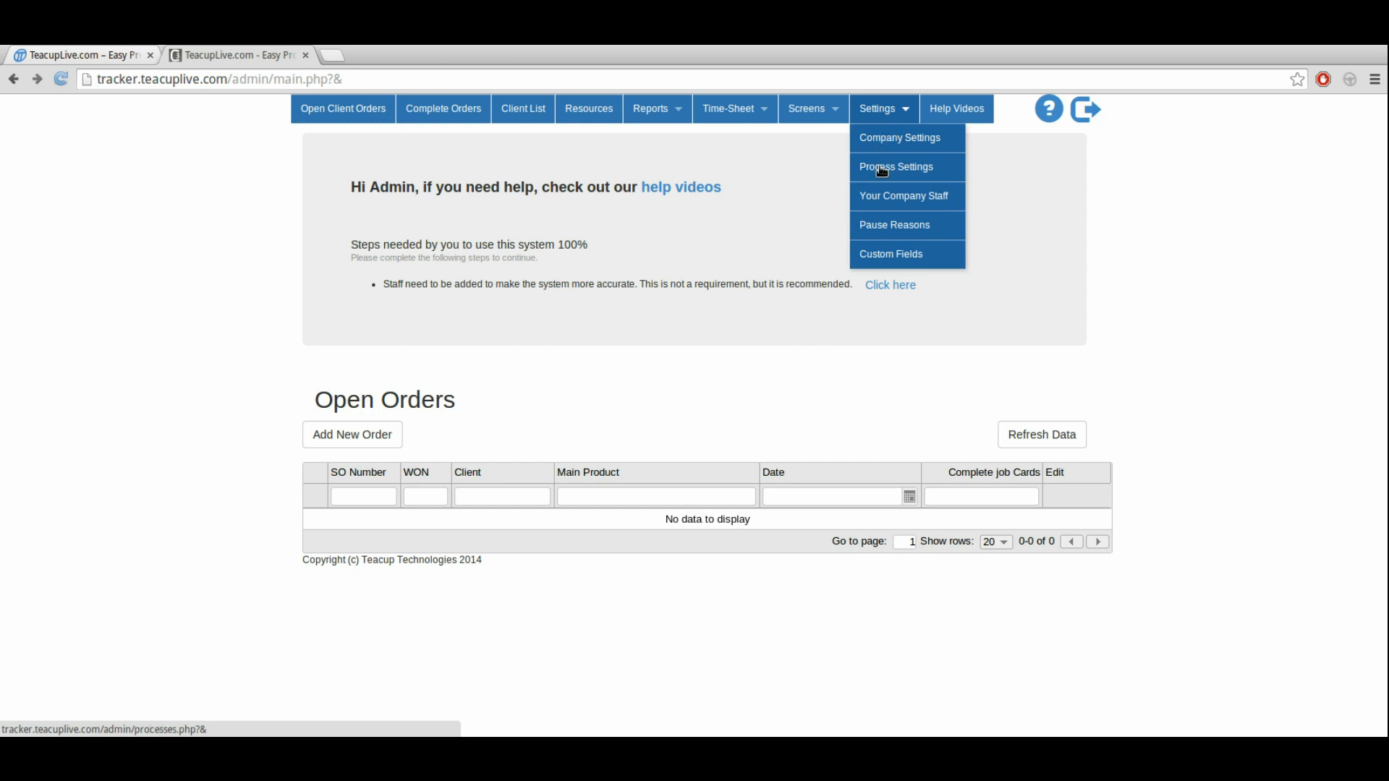
click(890, 206)
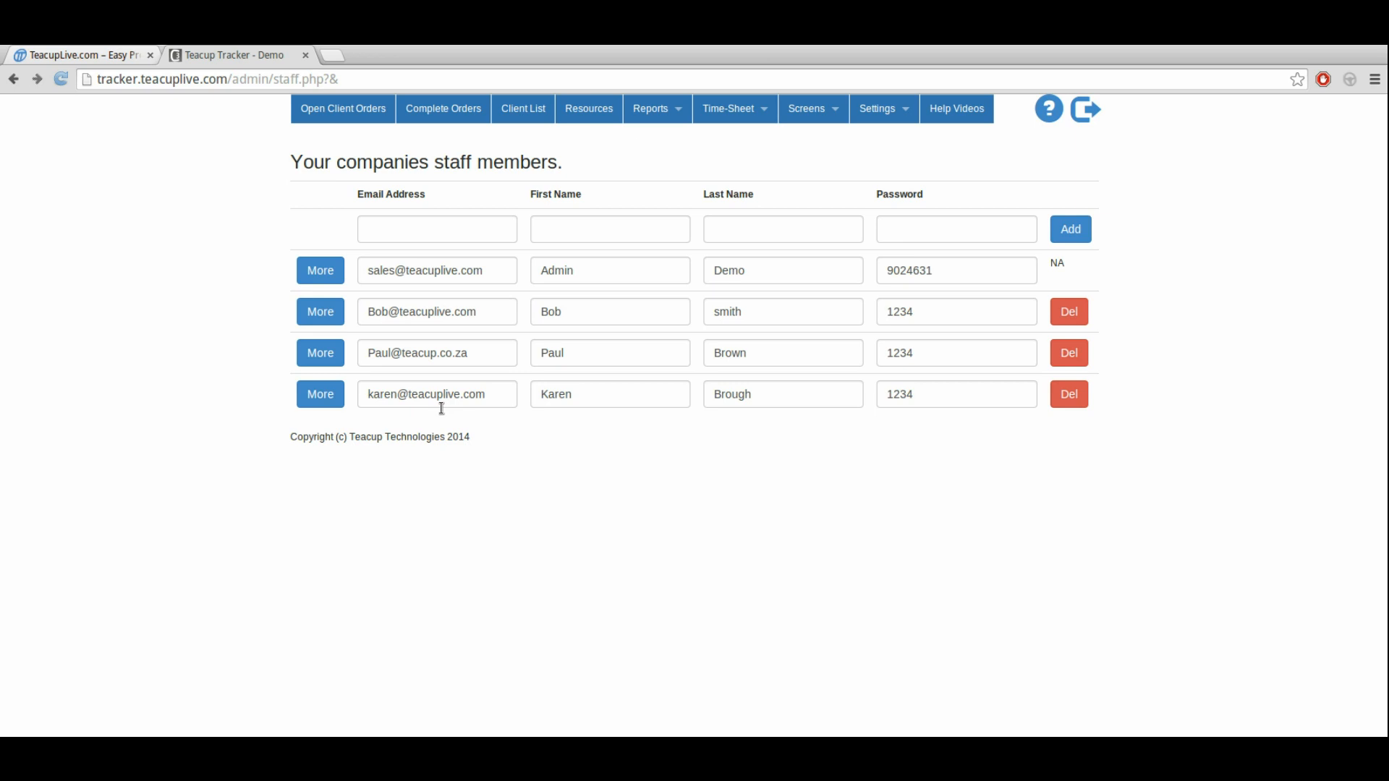
Step: Open the advanced settings of the staff member listed below the administrator and review the weekday, Saturday and Sunday overtime hourly rate fields
click(313, 324)
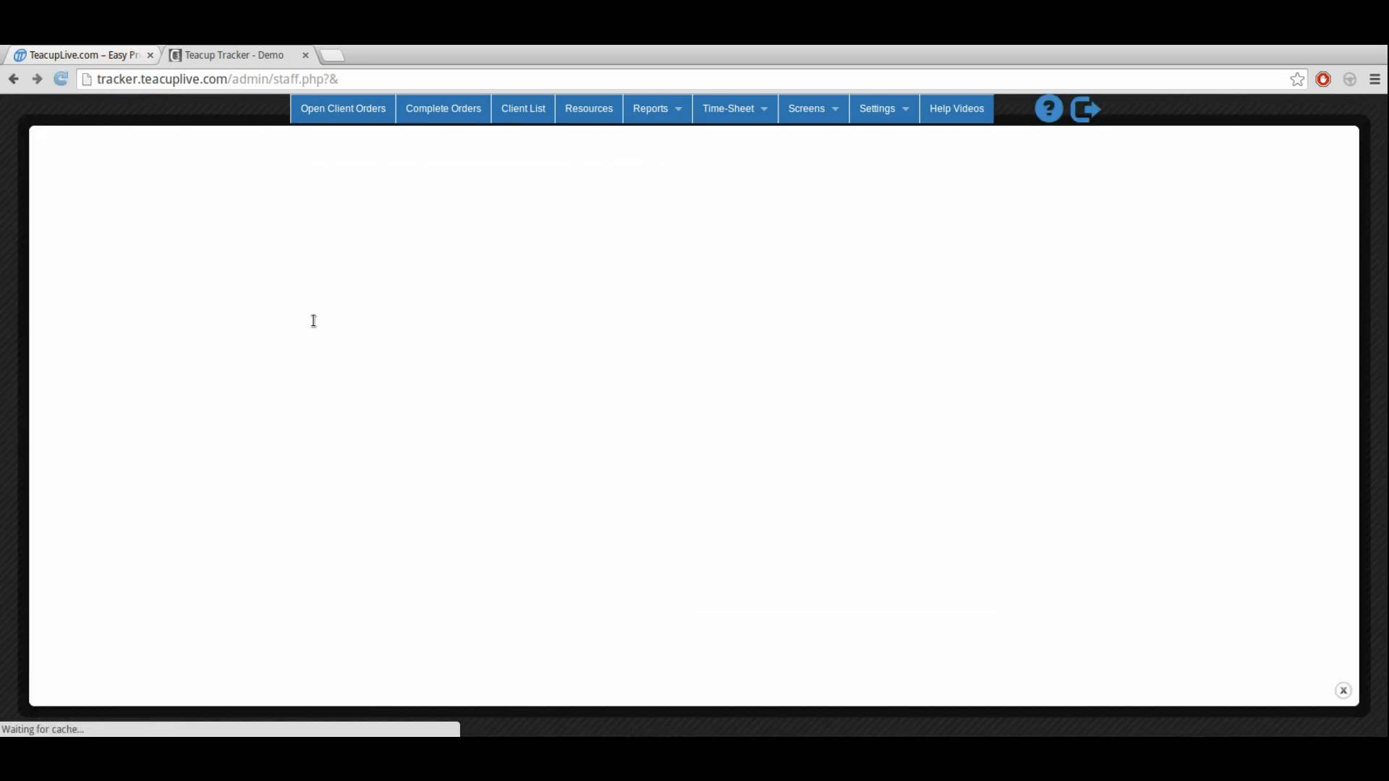
scroll(313, 320, down, 1)
click(80, 539)
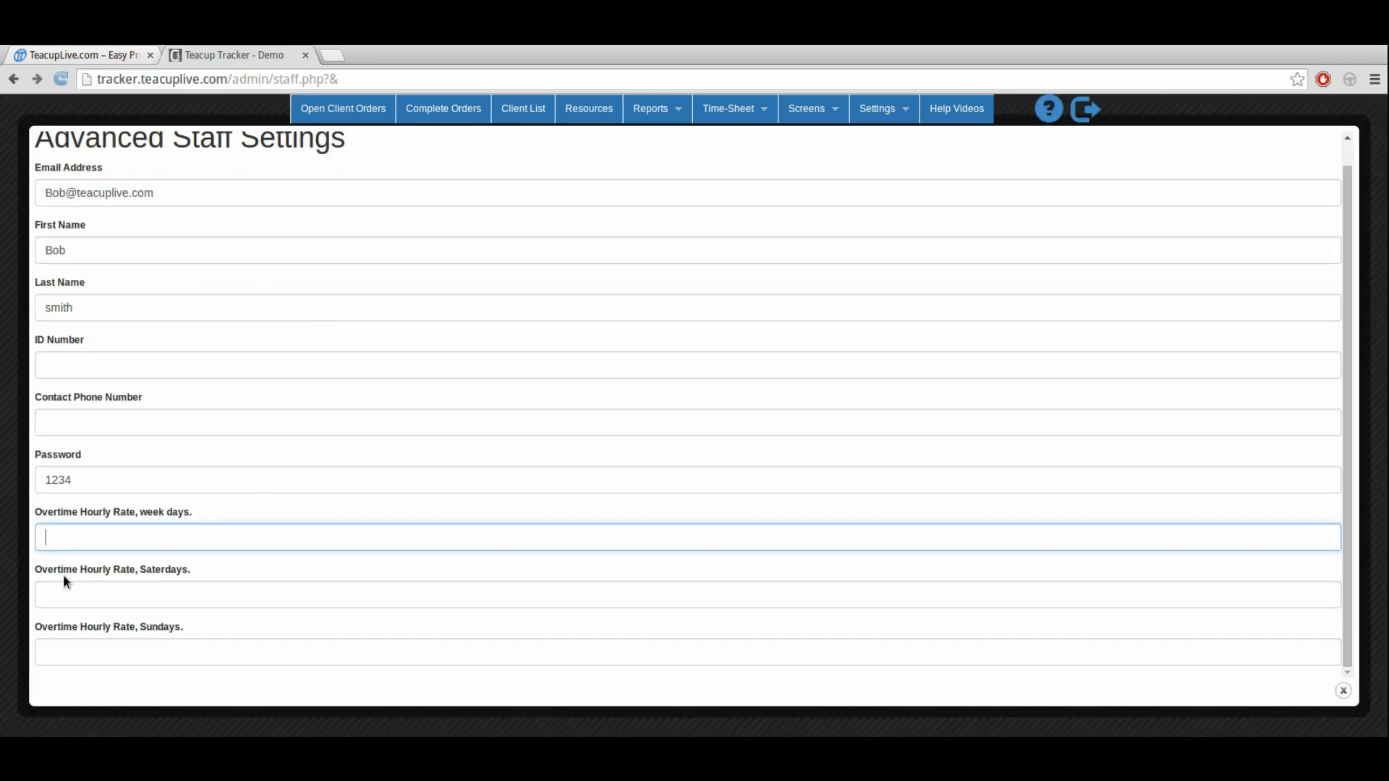
click(67, 592)
click(58, 651)
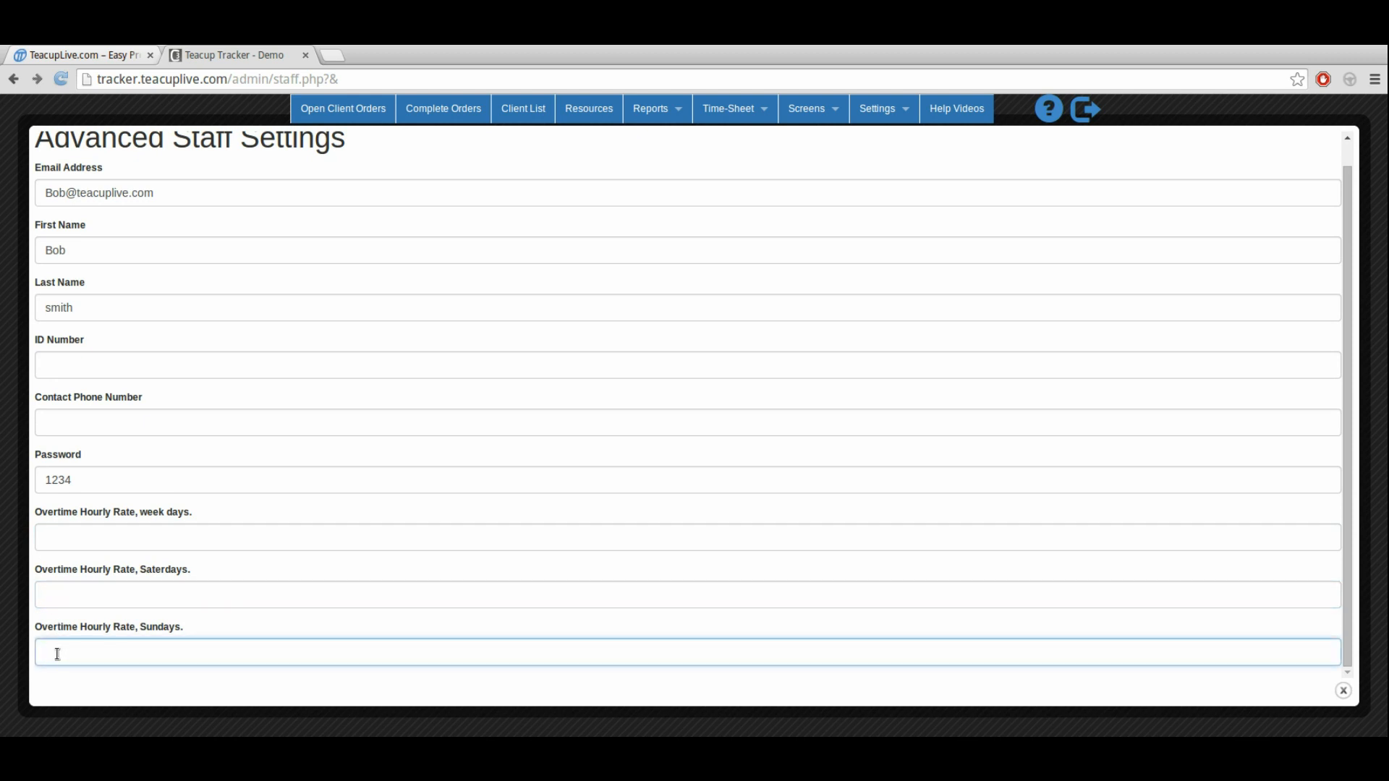
drag(139, 512, 177, 515)
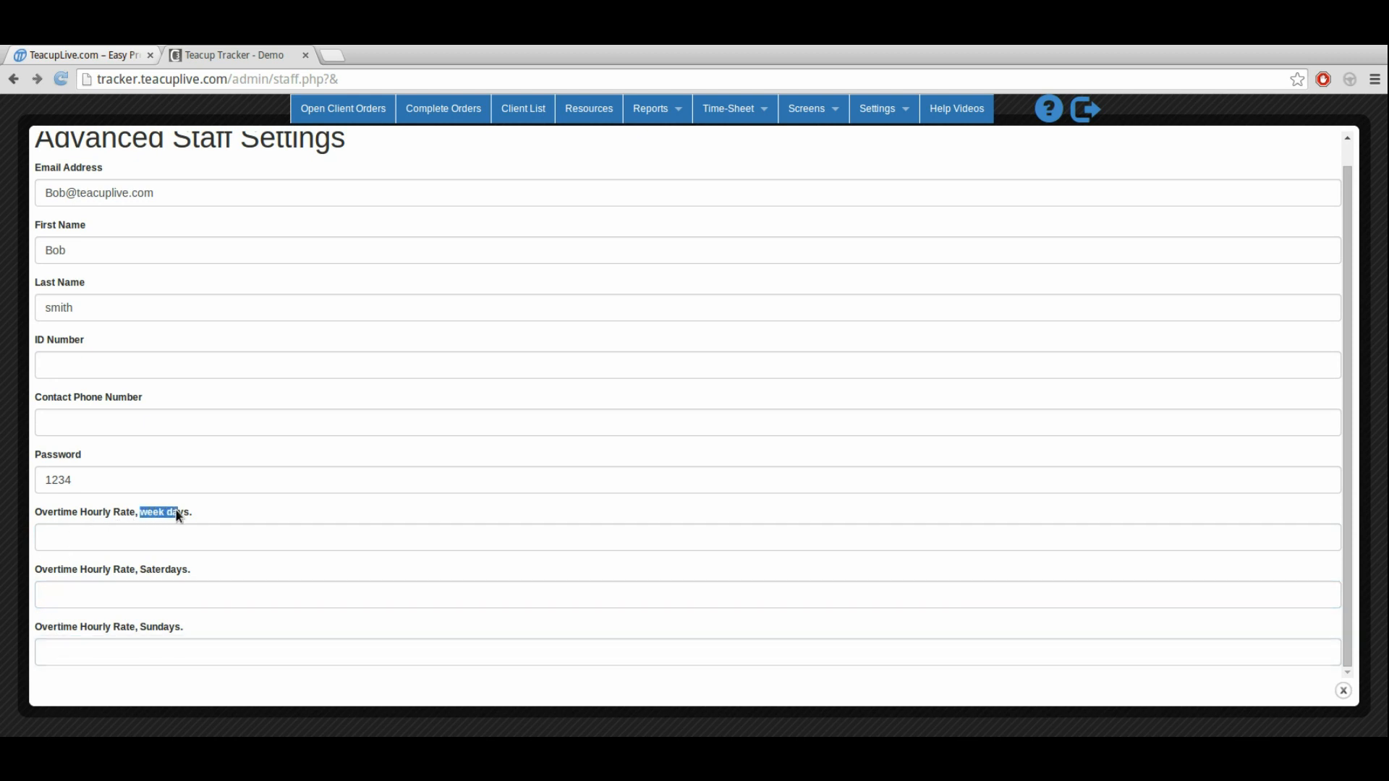
drag(140, 570, 177, 572)
drag(141, 627, 168, 628)
Step: Set this staff member's overtime hourly rates to 80.00 for weekdays, 160.00 for Saturdays and 200.00 for Sundays, and check the saved rates
click(57, 545)
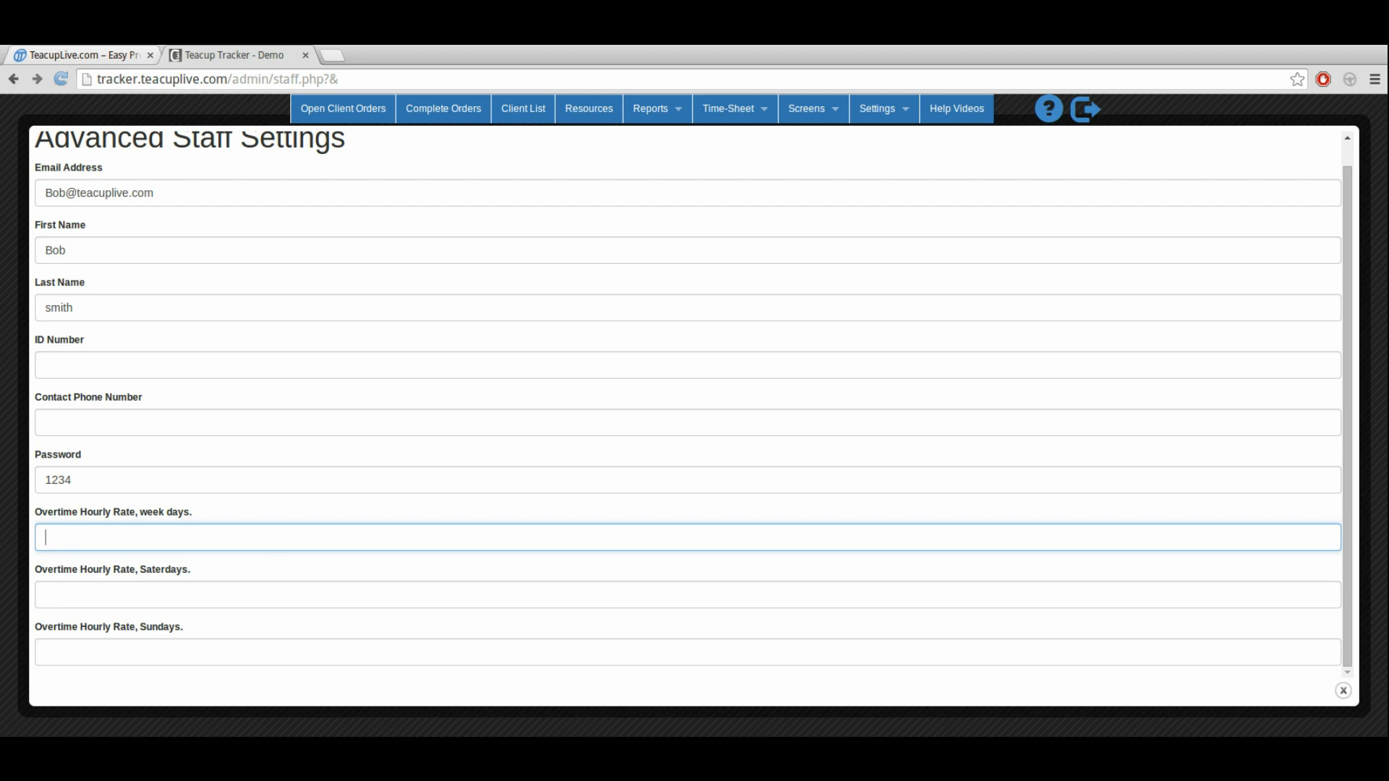
key(Escape)
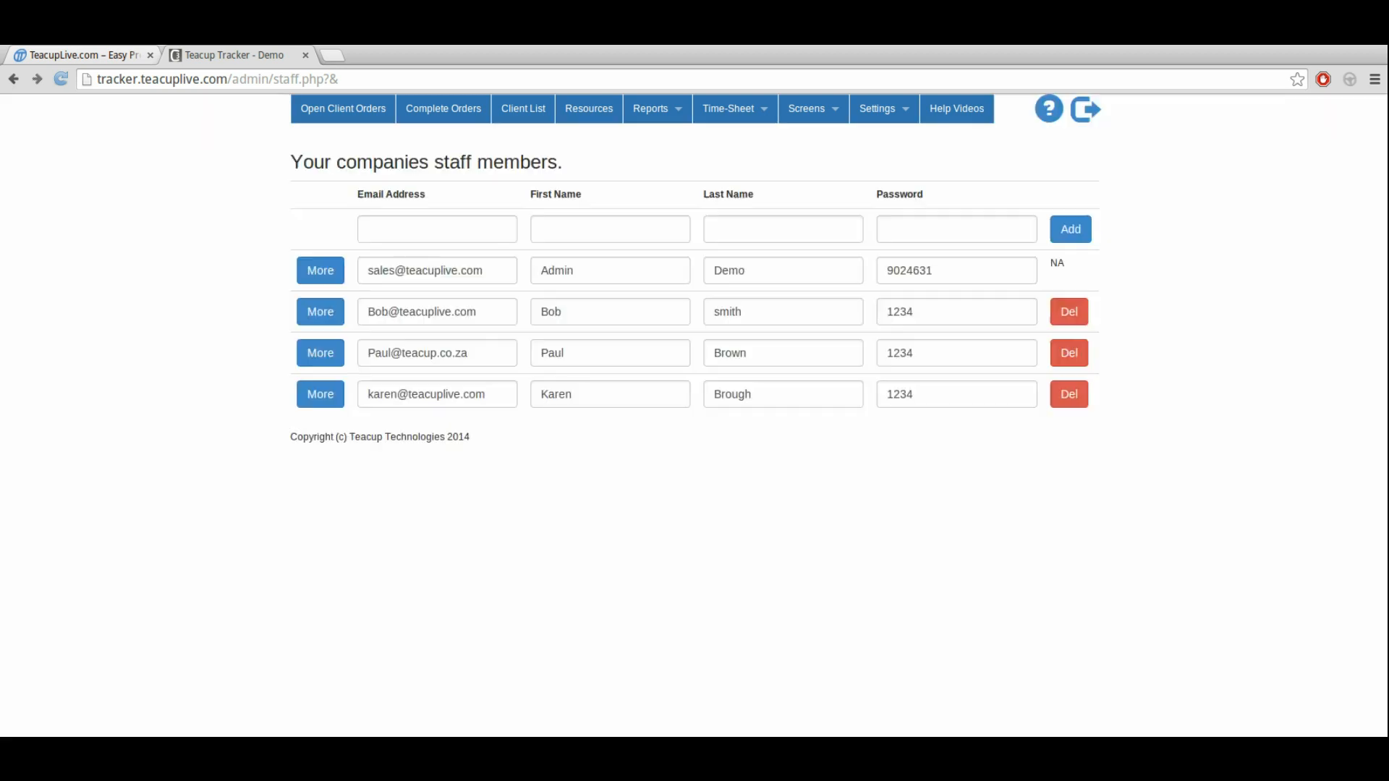
click(321, 314)
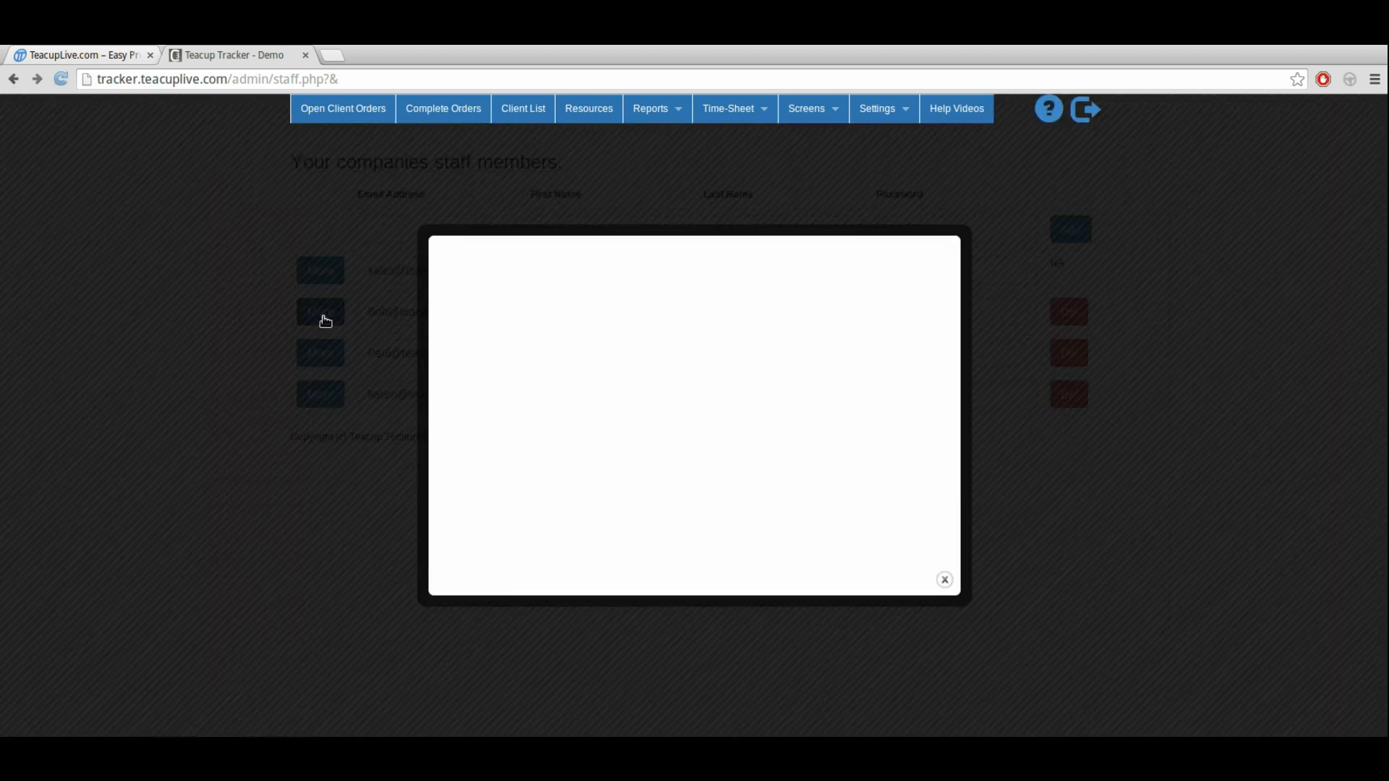
scroll(130, 506, down, 1)
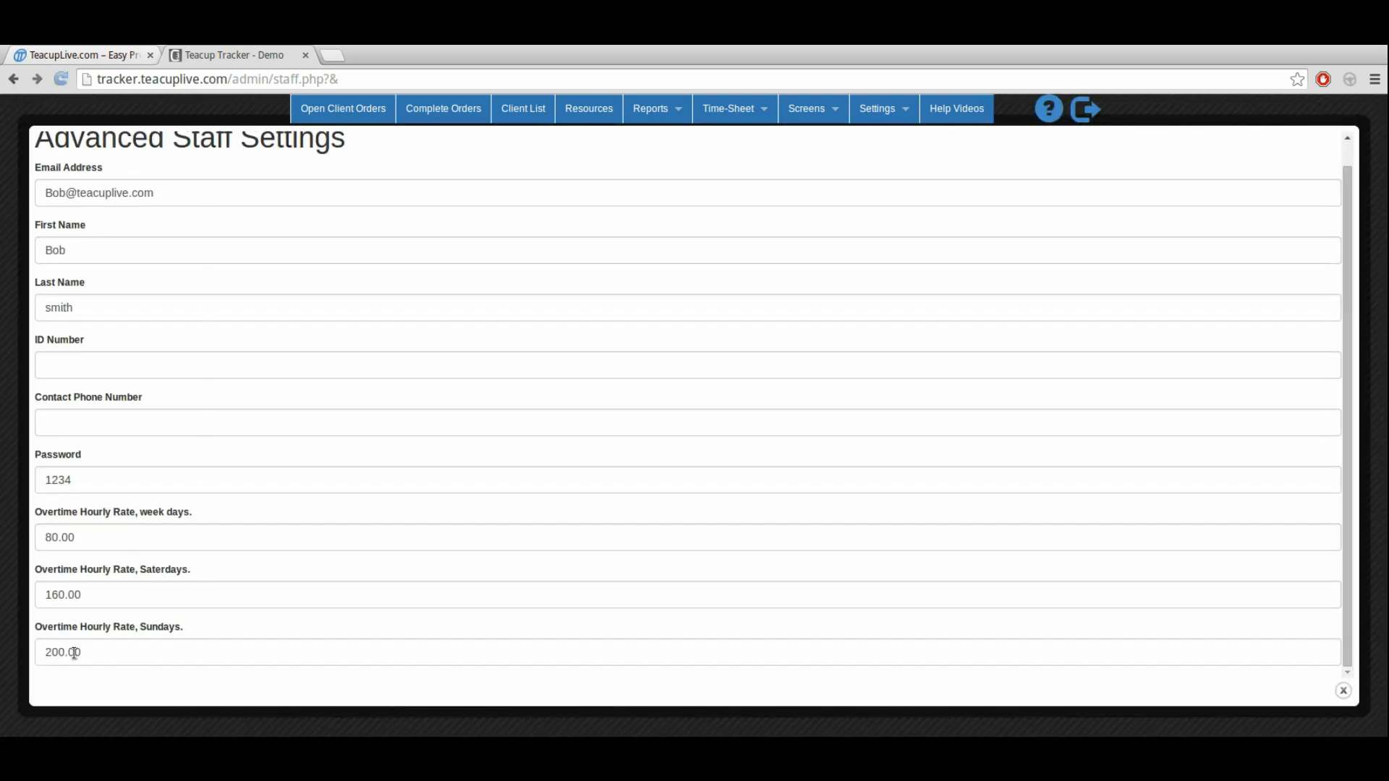
click(141, 732)
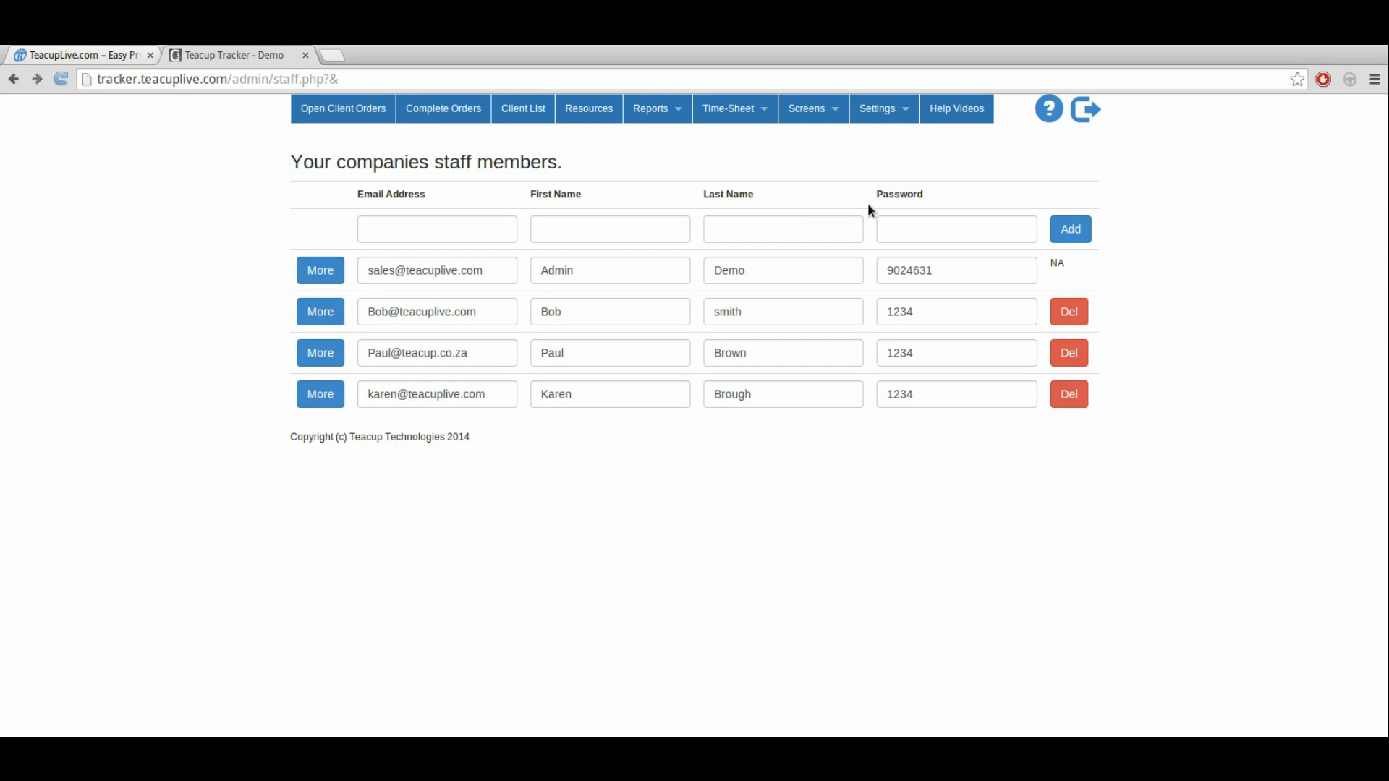
Step: Open the company settings and find the staff working times per shift
click(884, 110)
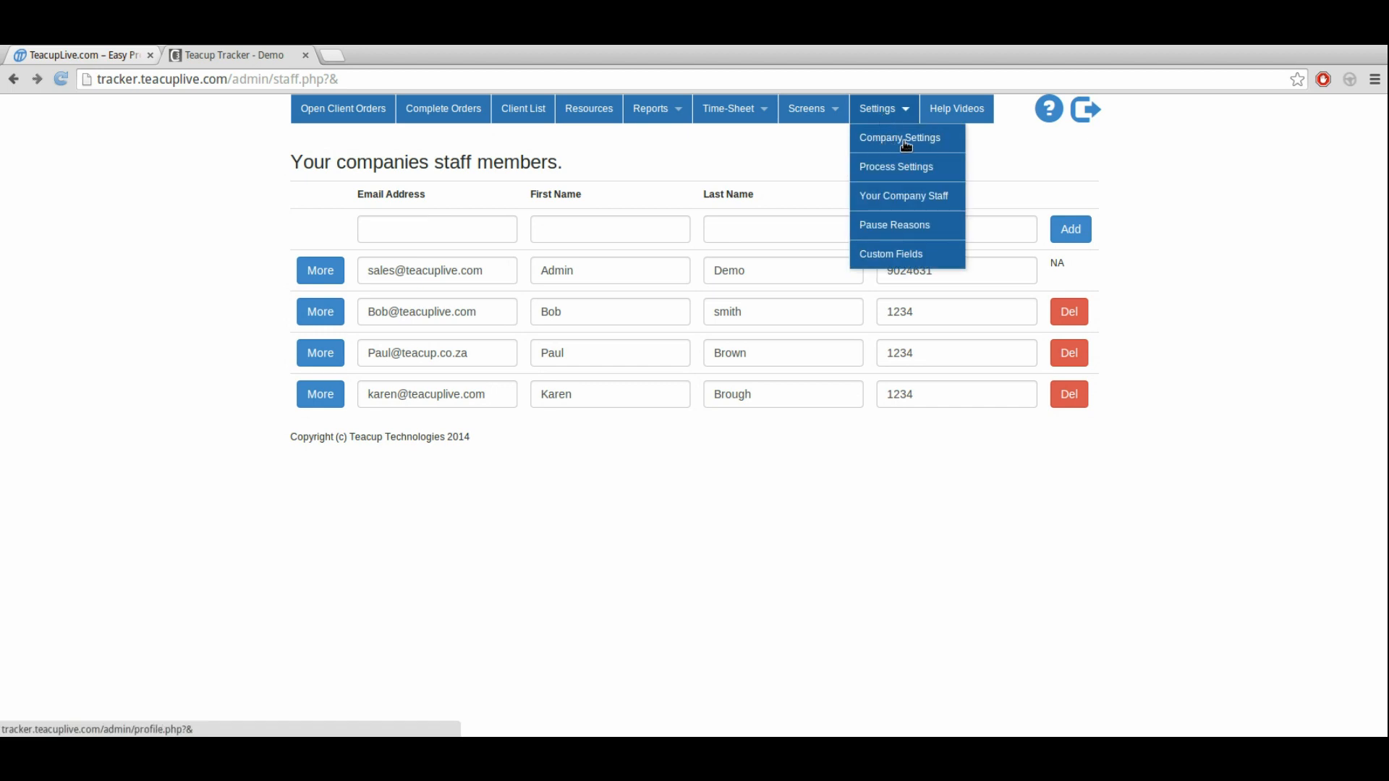
click(905, 143)
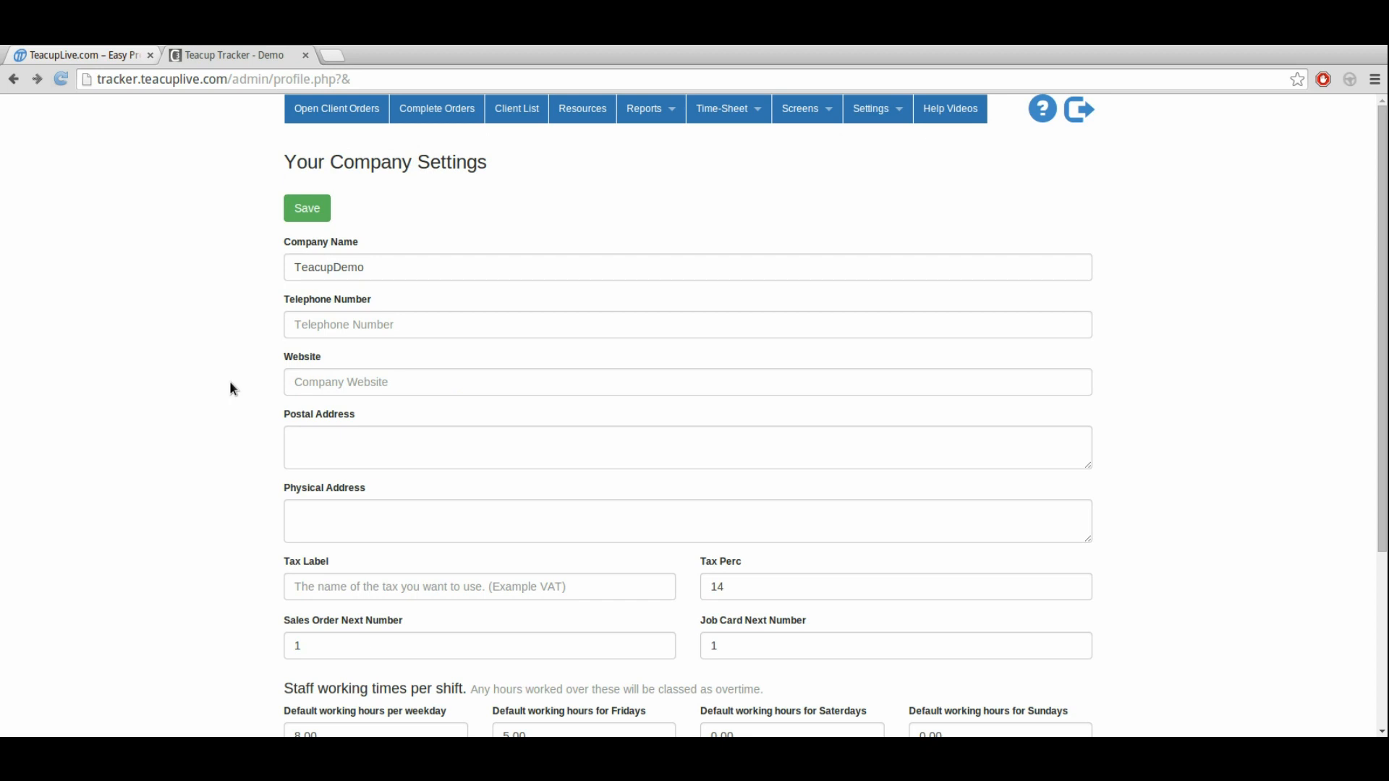
scroll(231, 389, down, 2)
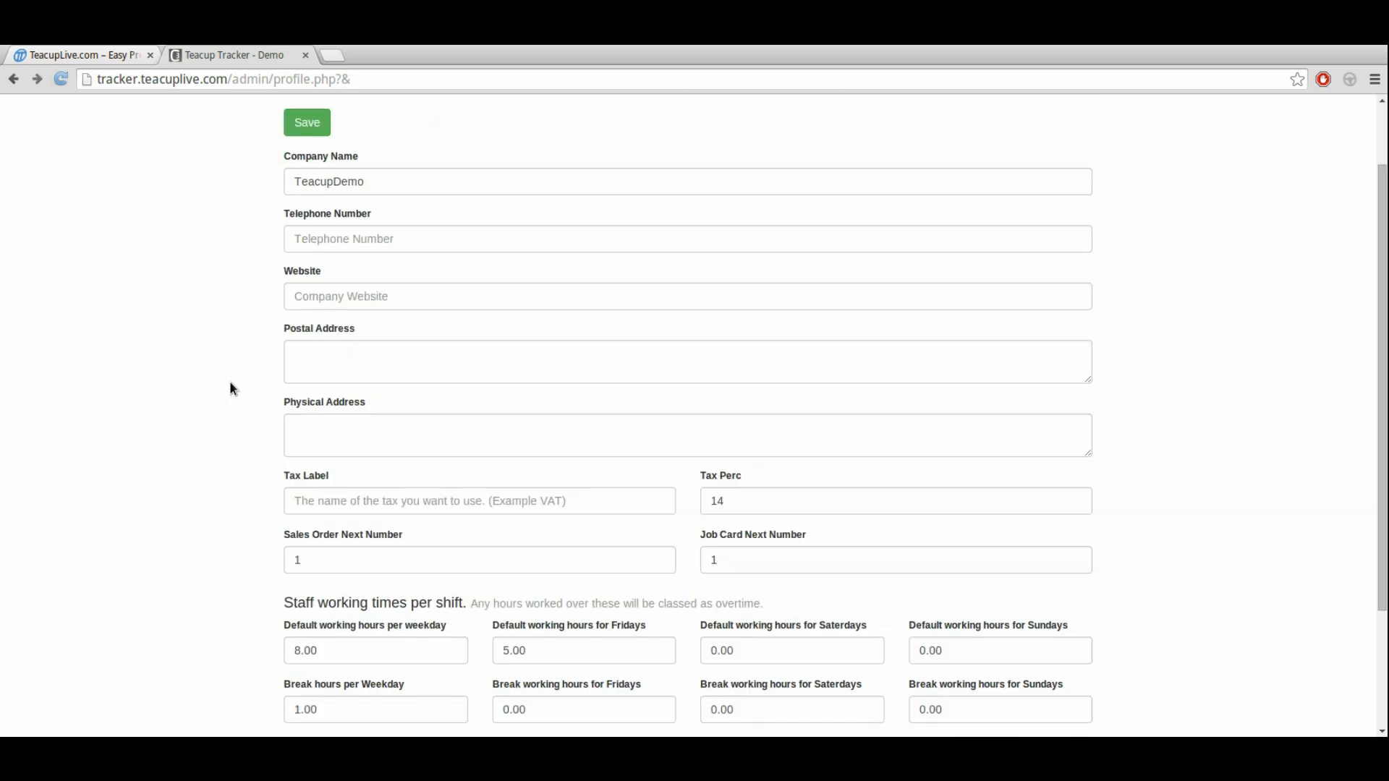
scroll(233, 390, down, 3)
drag(281, 476, 466, 469)
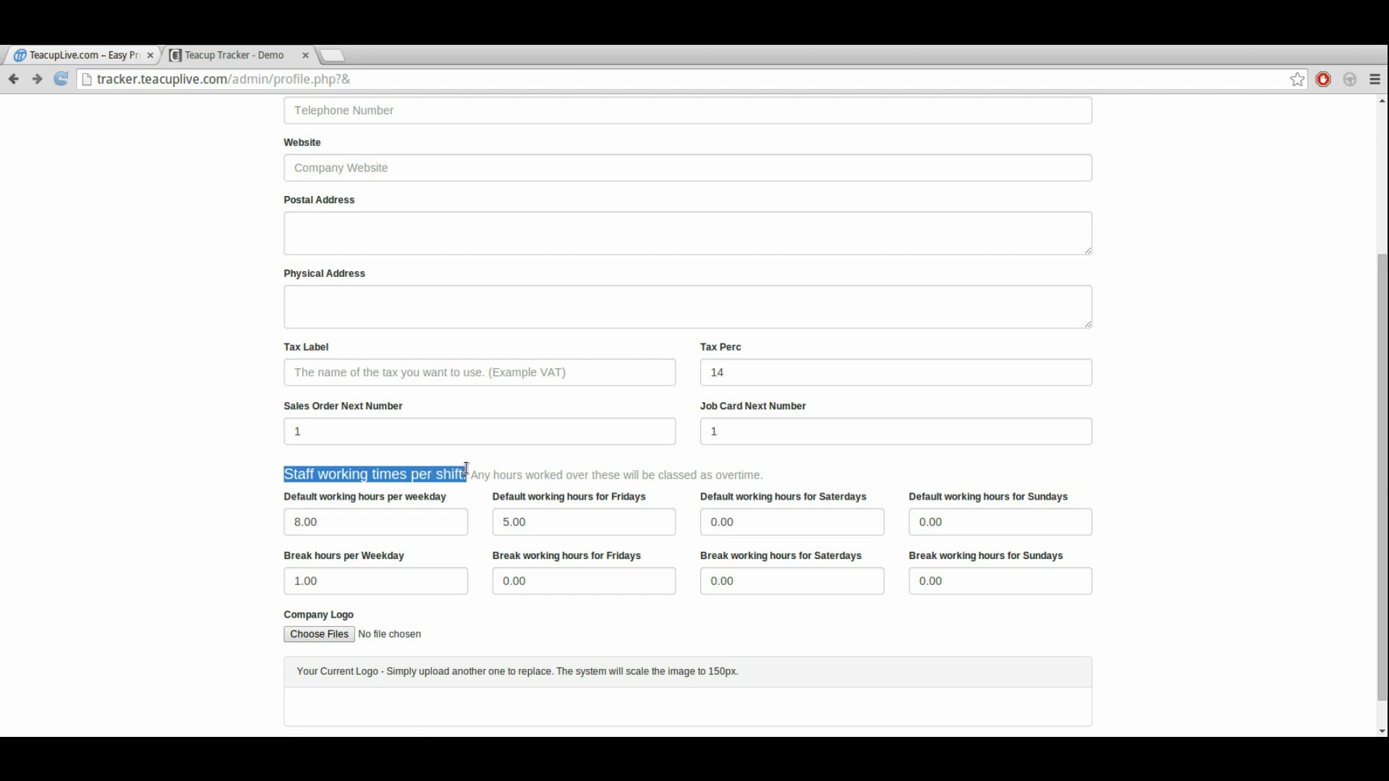
scroll(216, 510, down, 1)
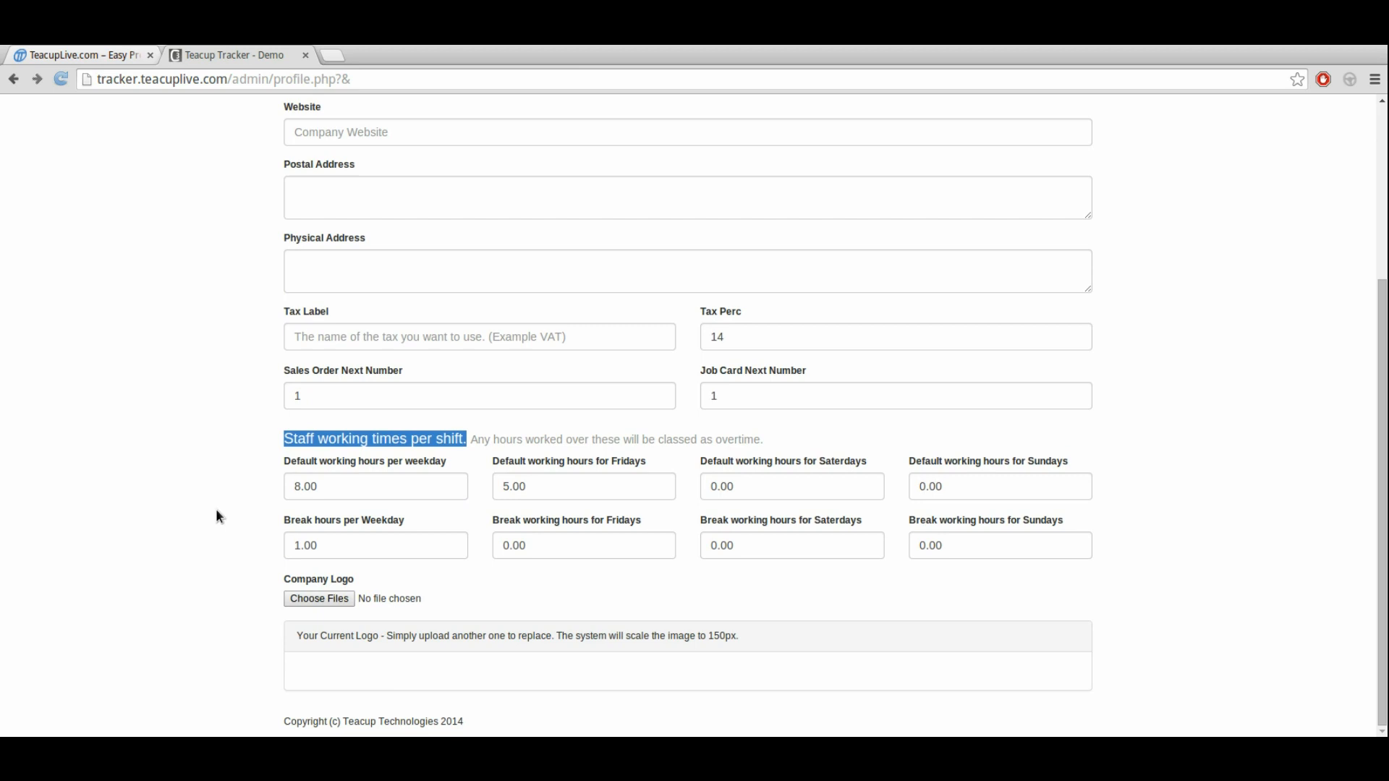
click(216, 511)
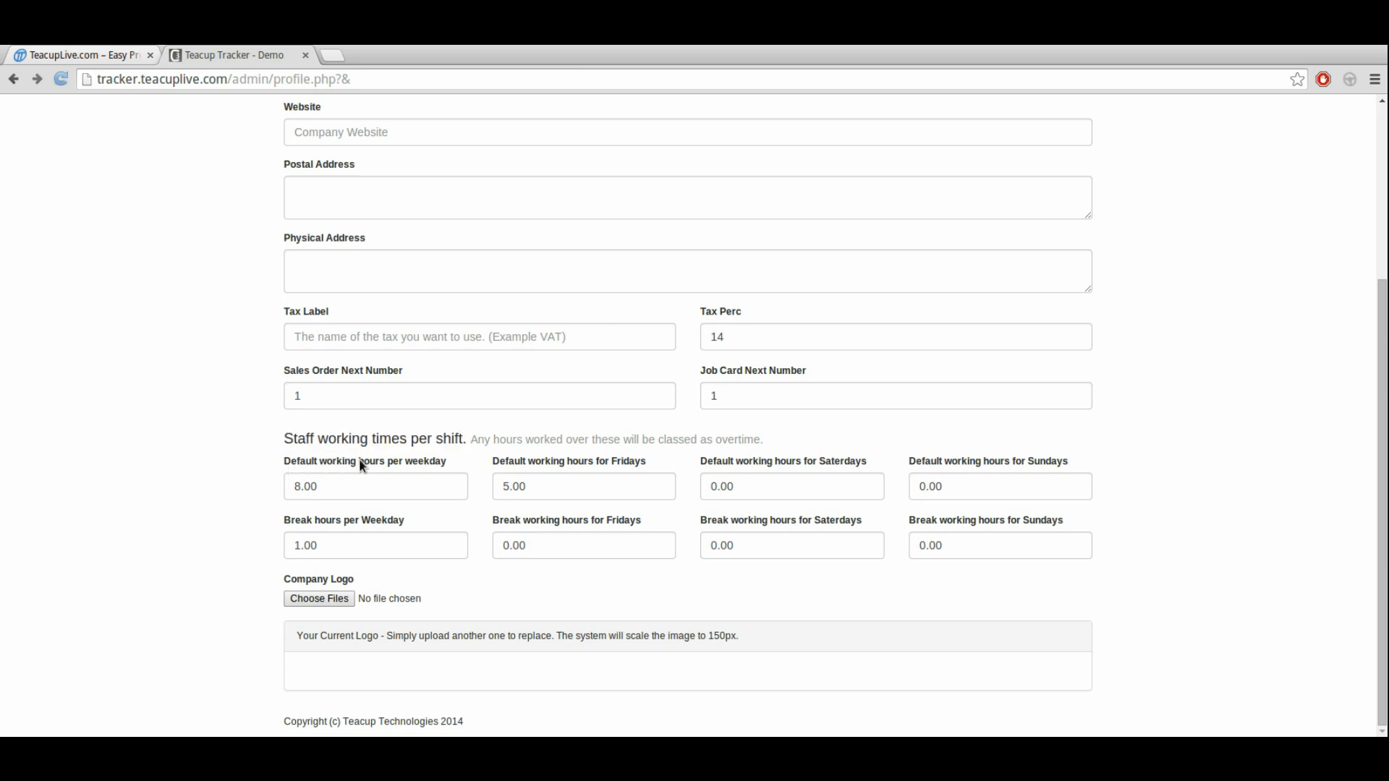
Step: Examine the break hours per weekday and the default working hours for weekdays, Fridays, Saturdays and Sundays
drag(360, 519, 411, 519)
click(279, 521)
click(270, 530)
click(346, 487)
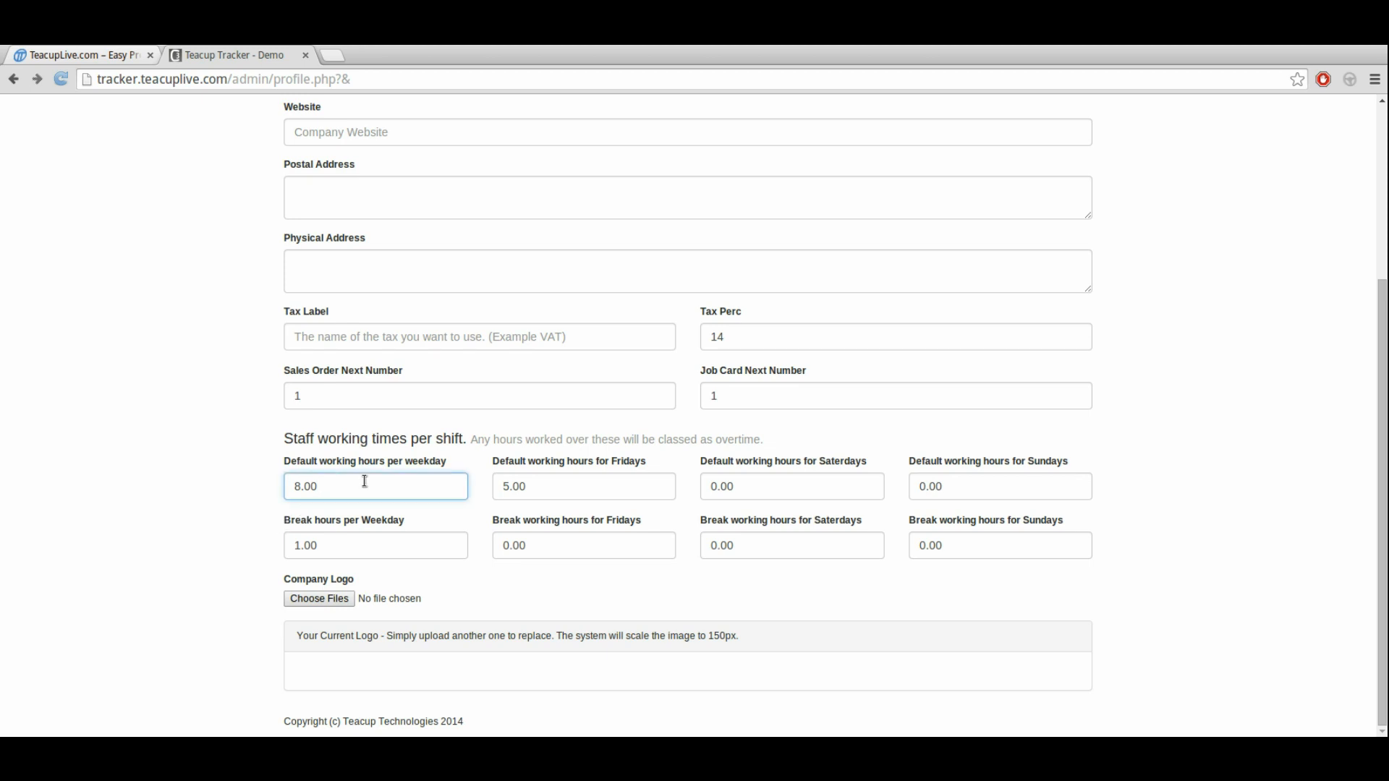
click(622, 476)
click(764, 481)
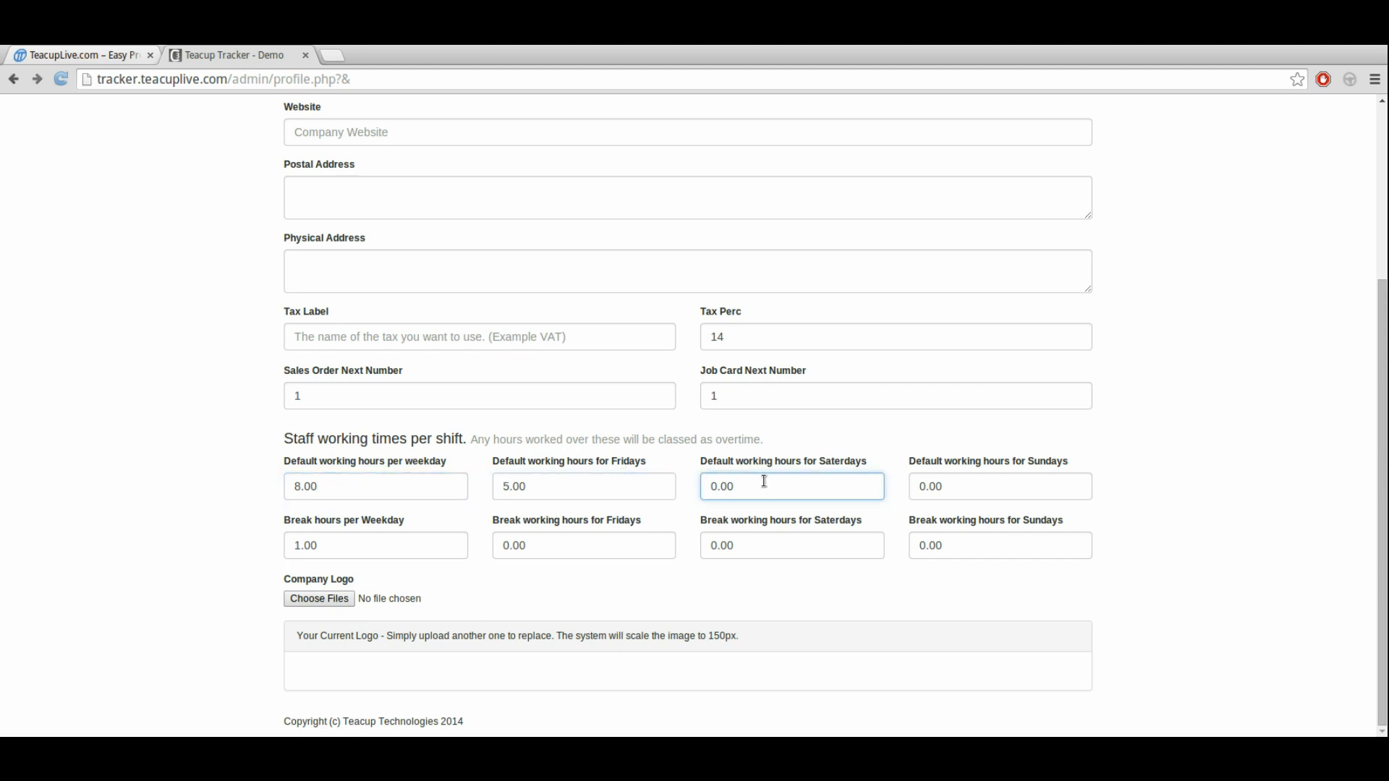
click(664, 484)
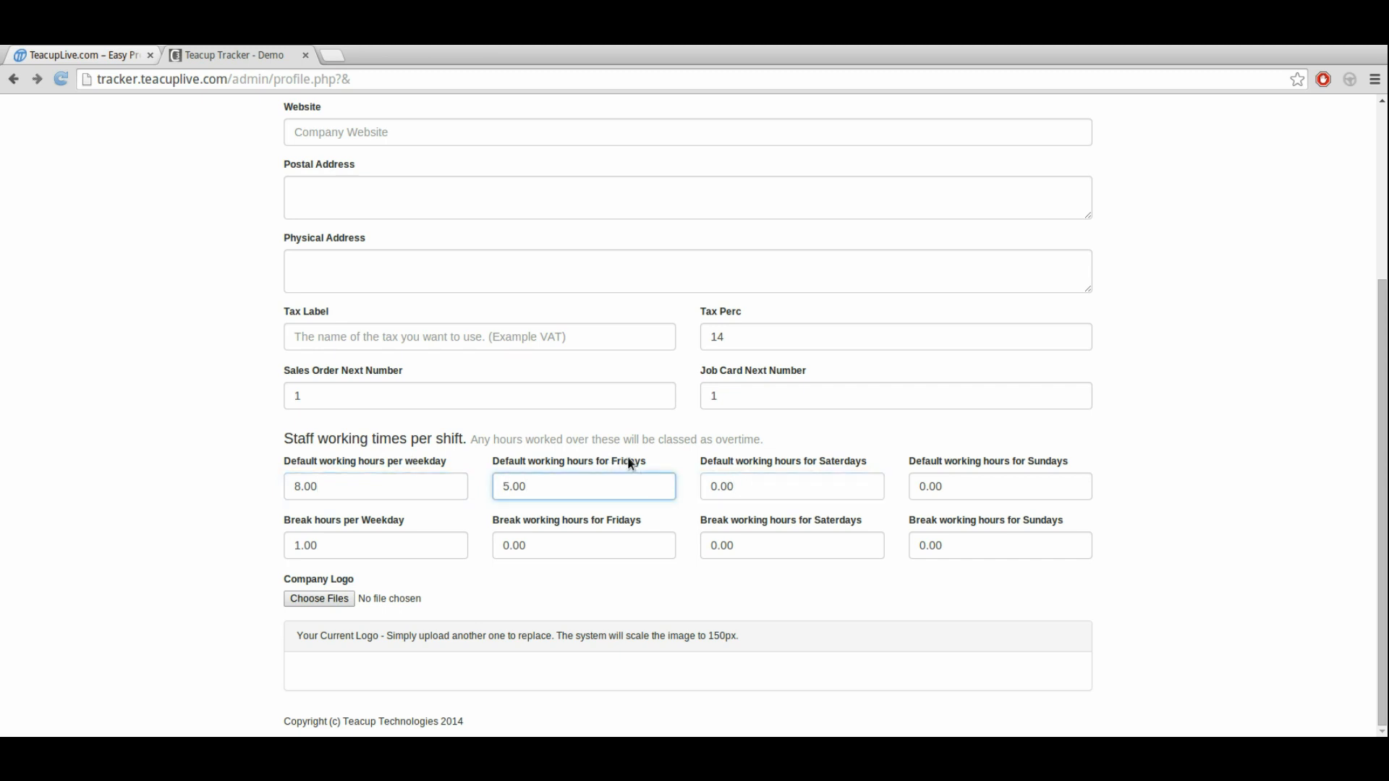
click(749, 485)
click(982, 495)
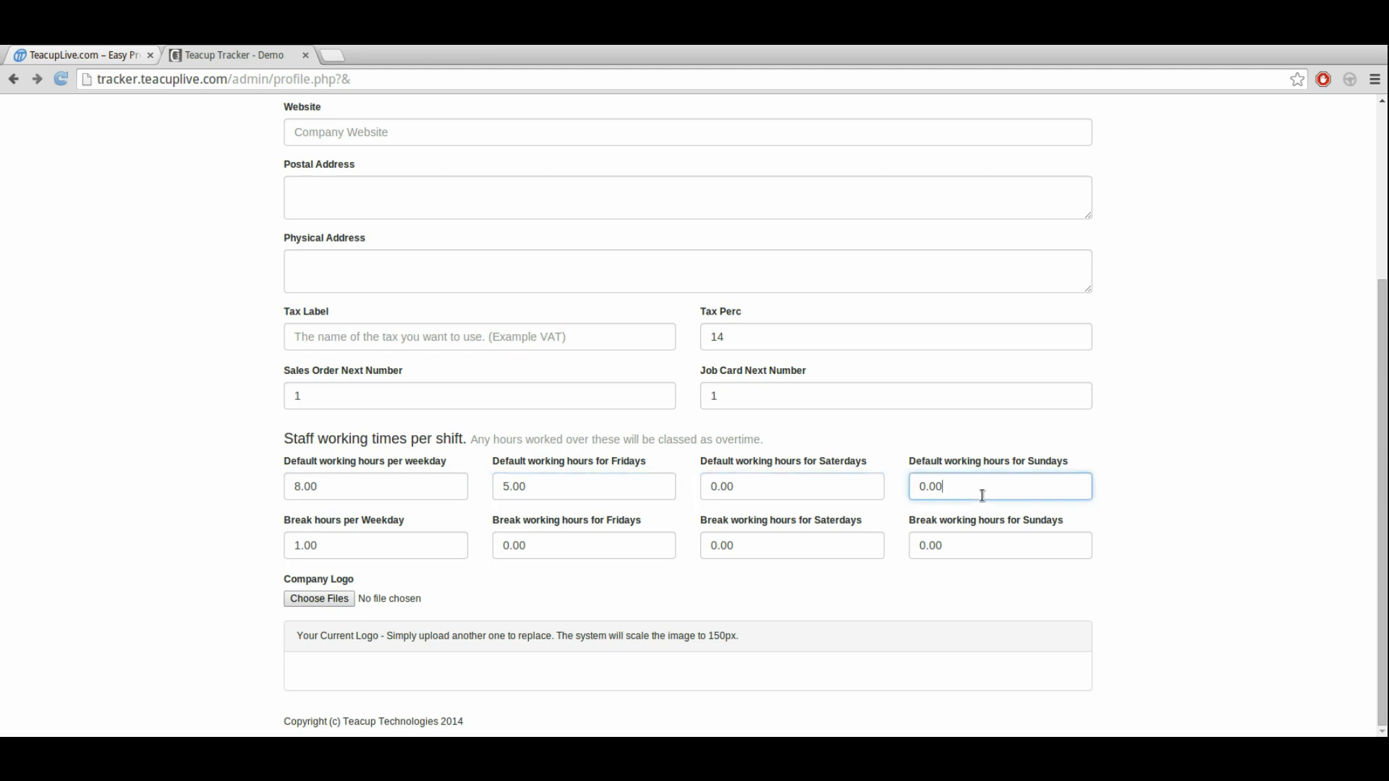
click(690, 593)
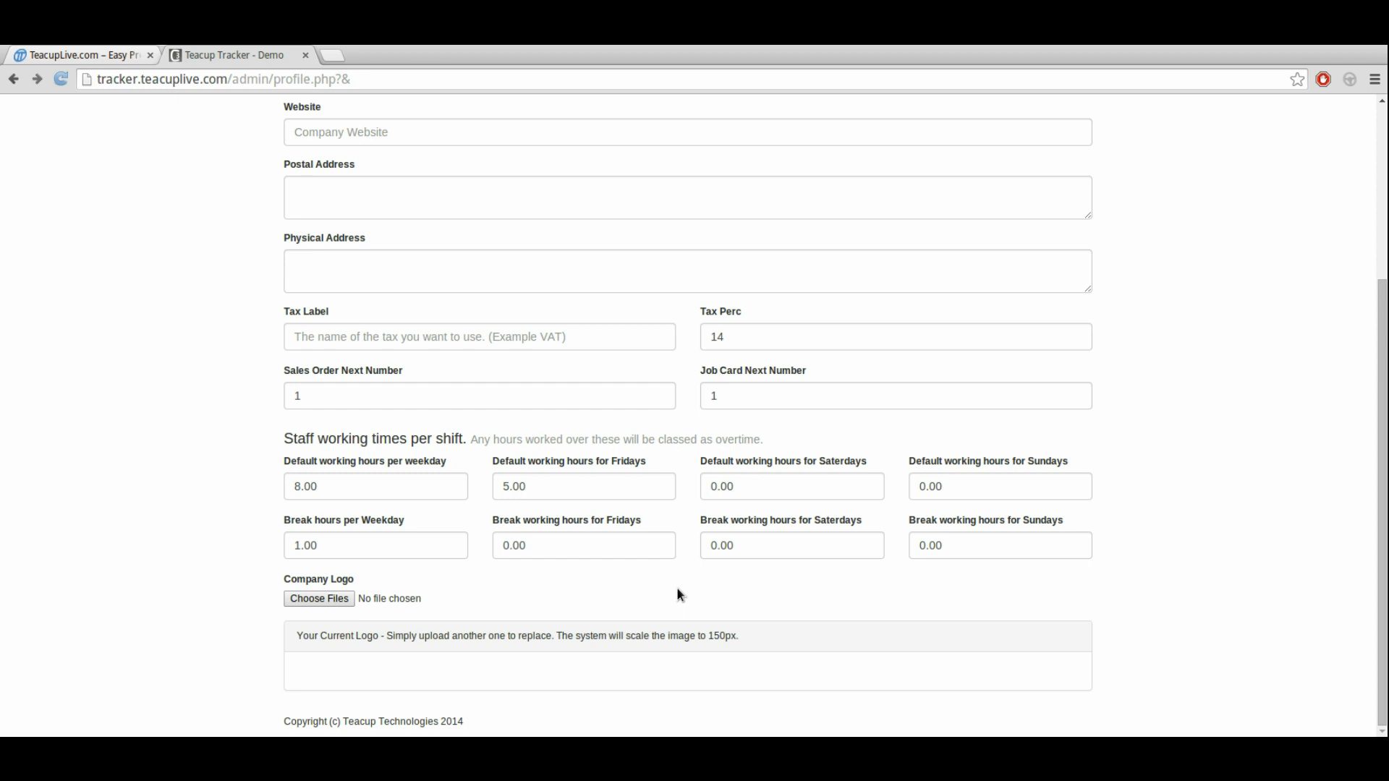
scroll(679, 592, up, 2)
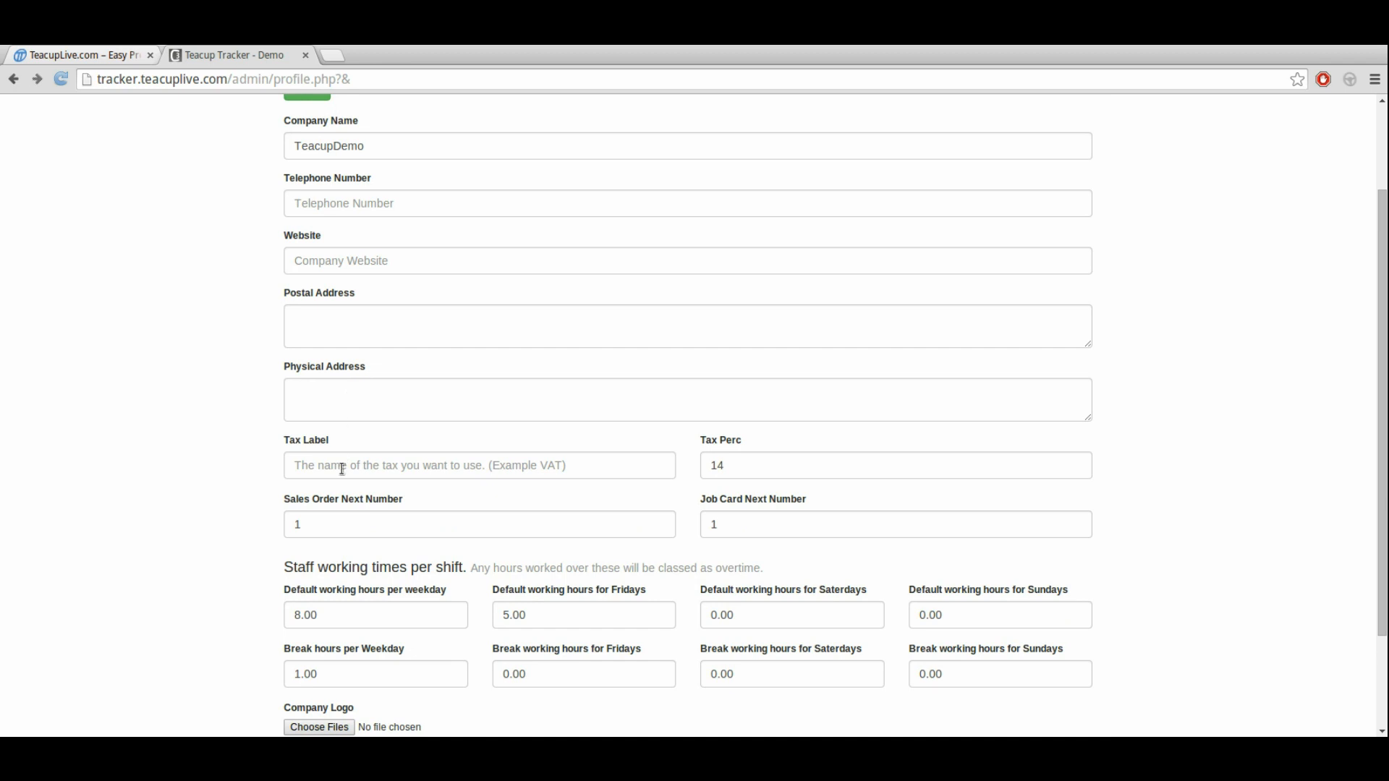
scroll(311, 481, down, 2)
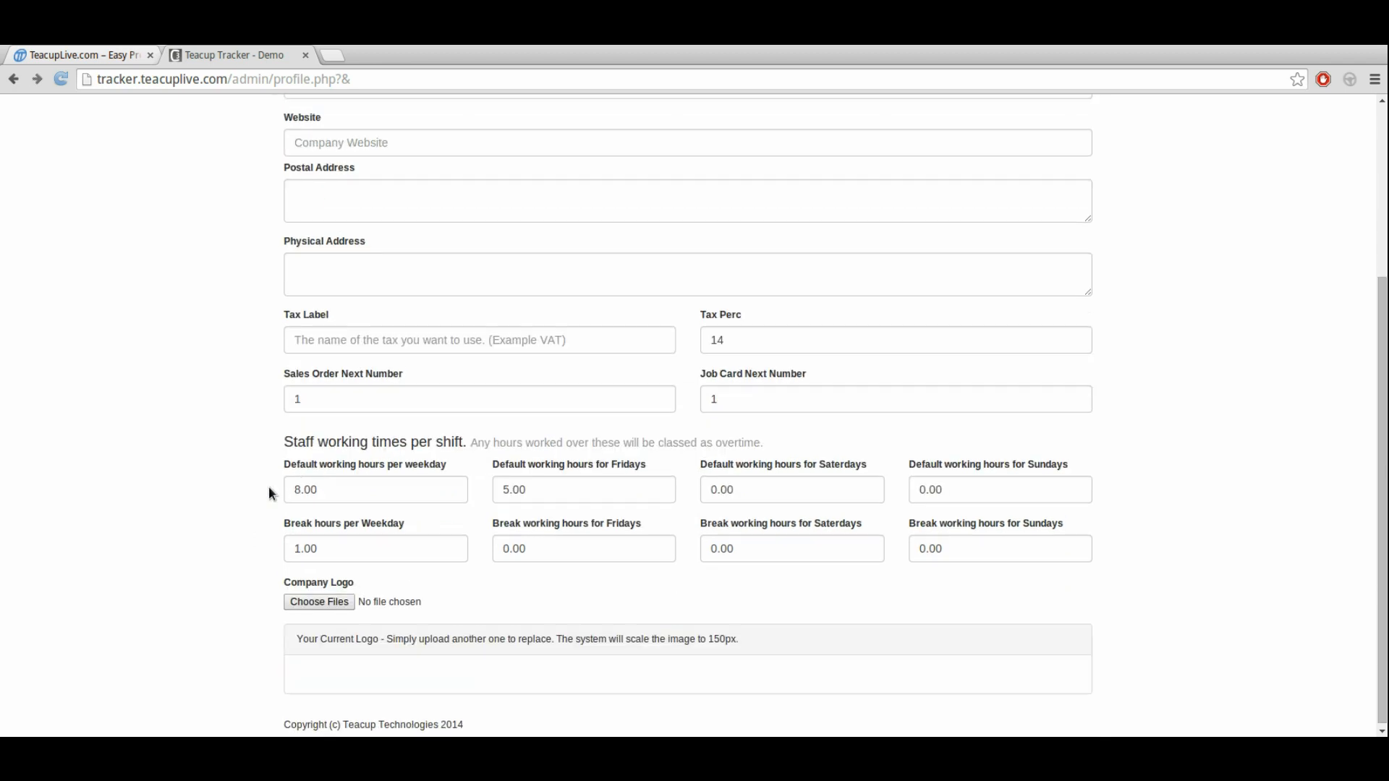
scroll(233, 617, up, 4)
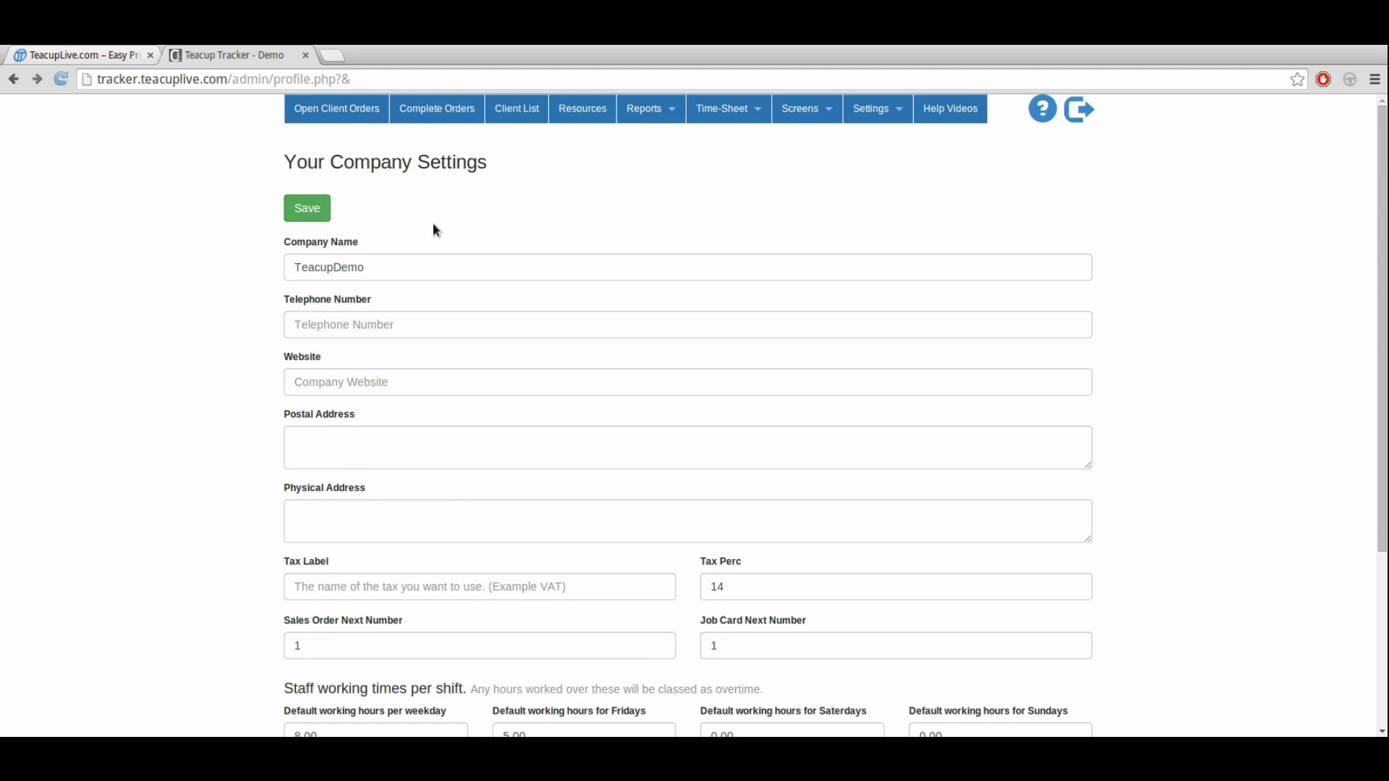
Step: Check the setup status on the open client orders page, and switch to the TeacupLive website
click(336, 112)
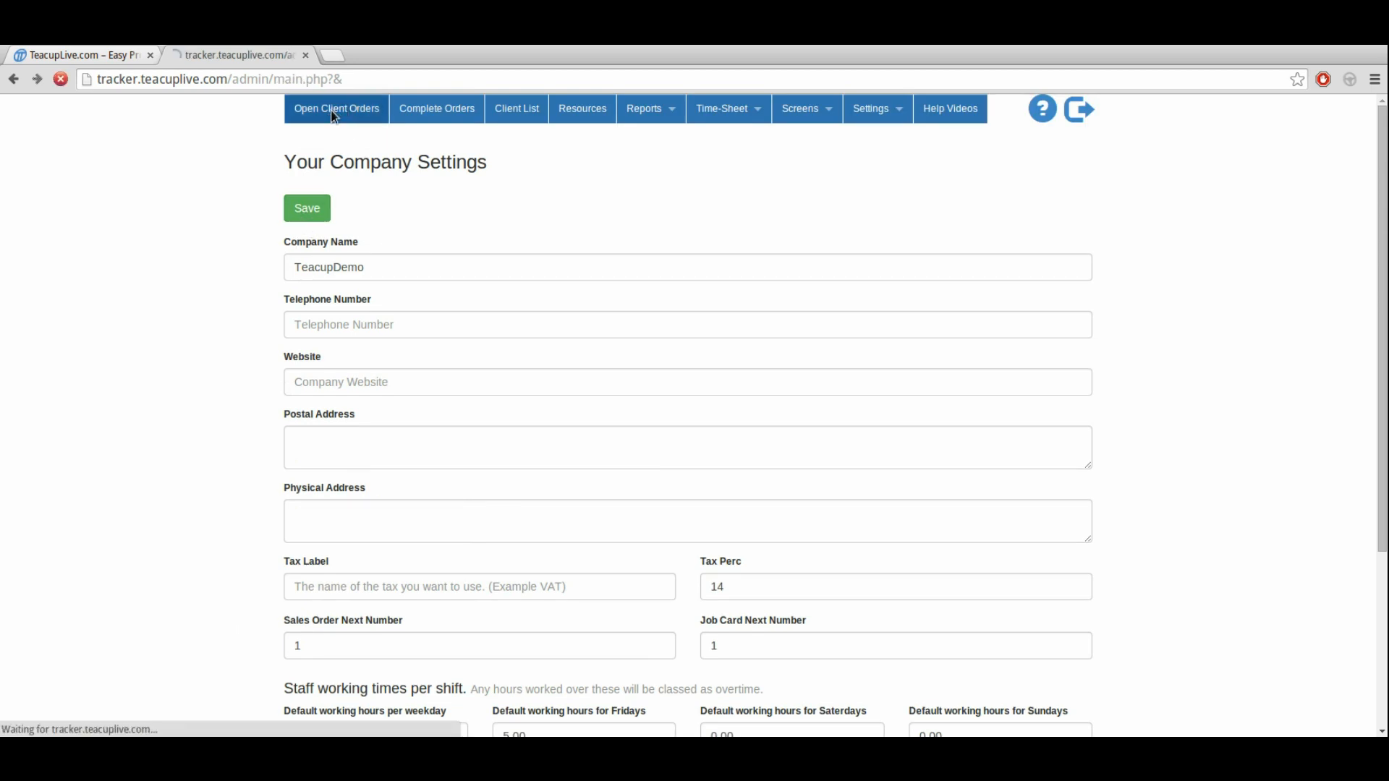
drag(519, 255, 845, 245)
drag(672, 281, 677, 282)
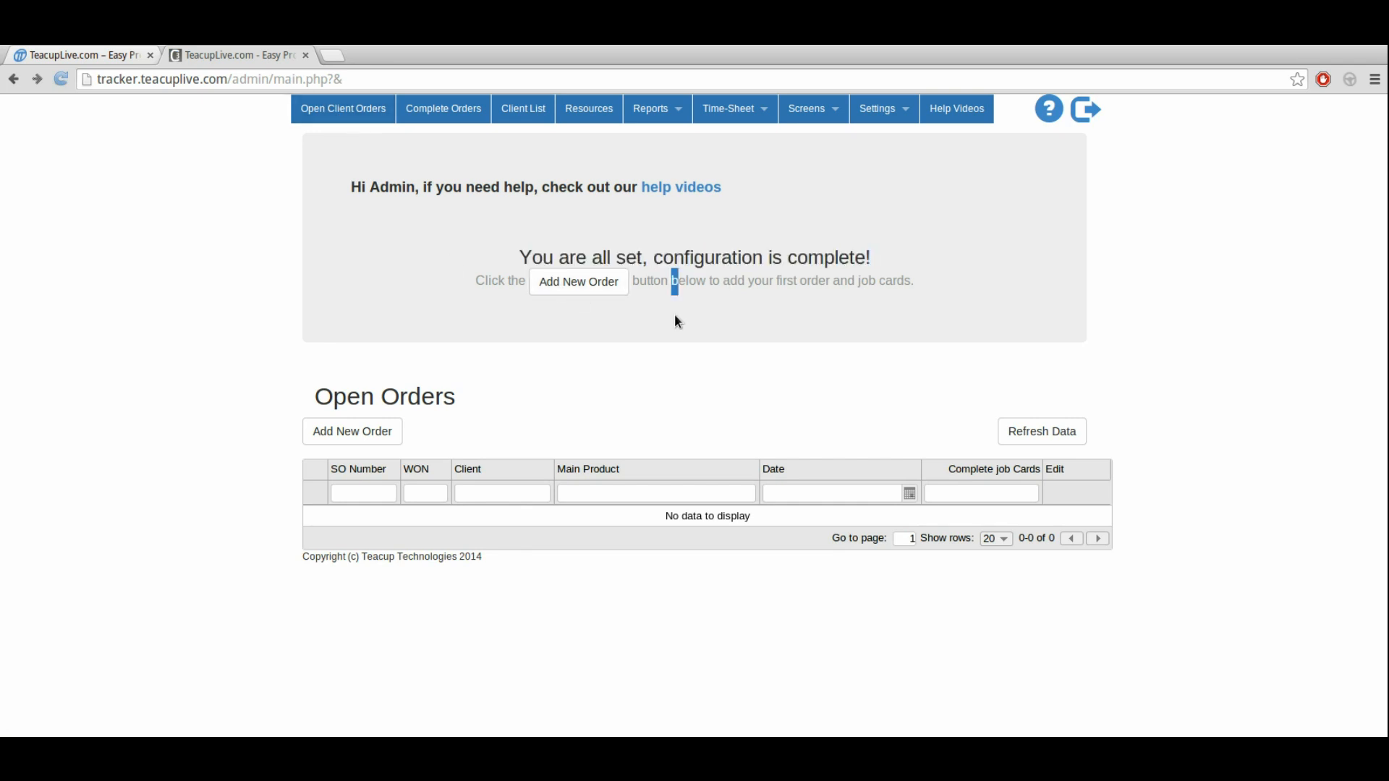
click(581, 661)
click(95, 57)
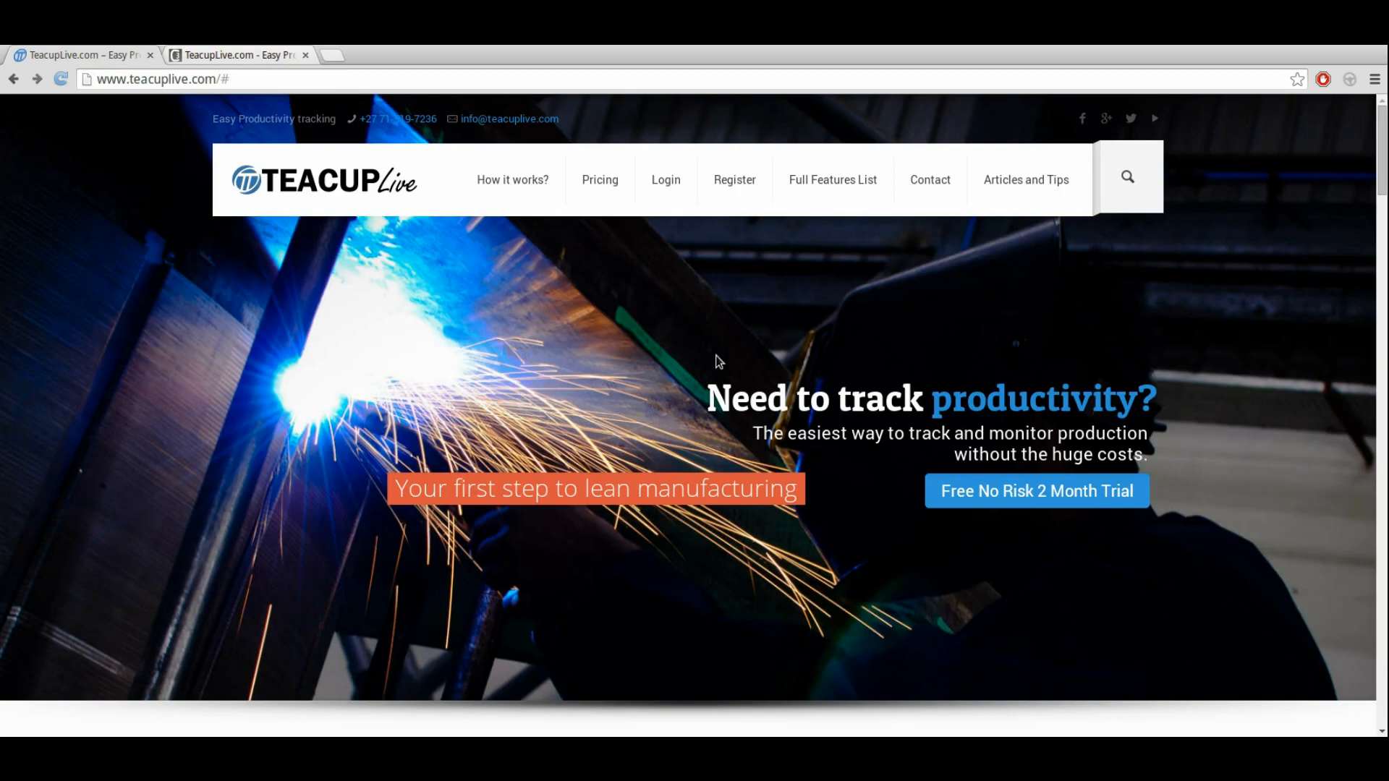